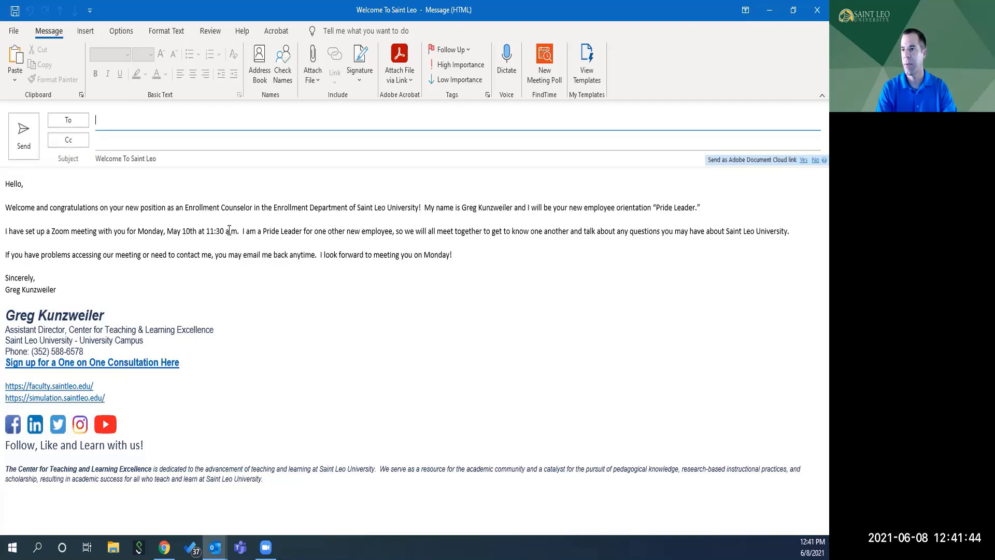
Step: Close the "Welcome To Saint Leo" message without saving changes
drag(229, 230, 177, 234)
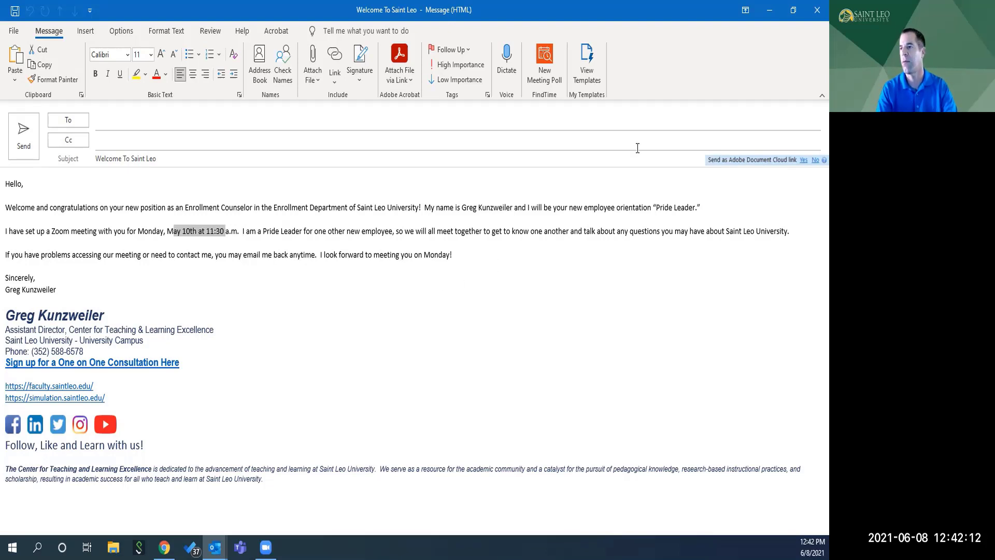
click(815, 11)
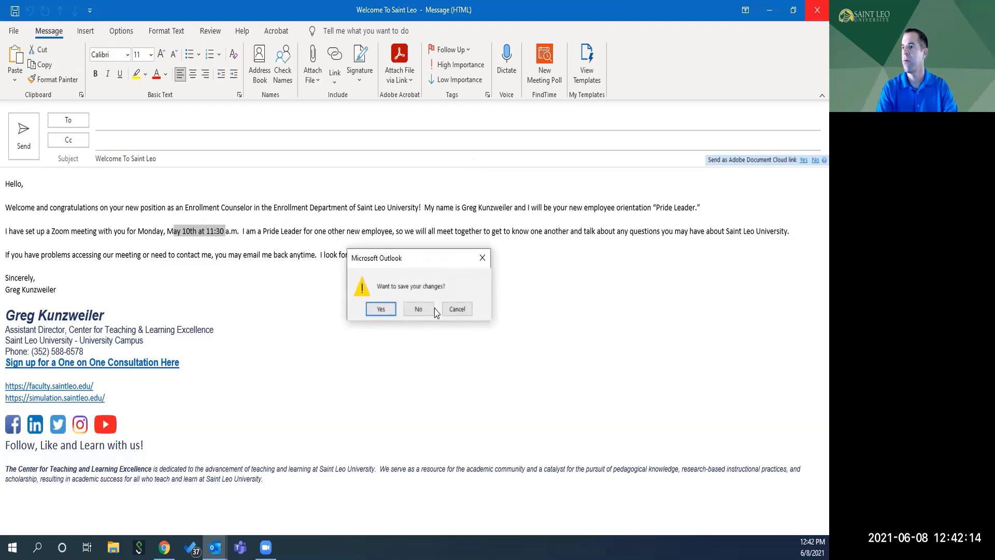
click(419, 309)
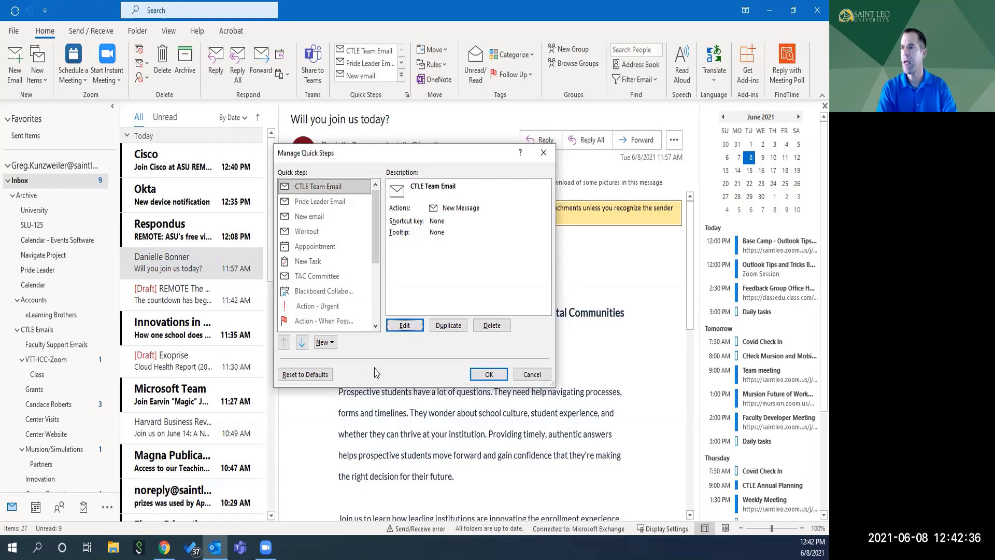
Step: Create a new custom quick step and name it "Email"
click(331, 343)
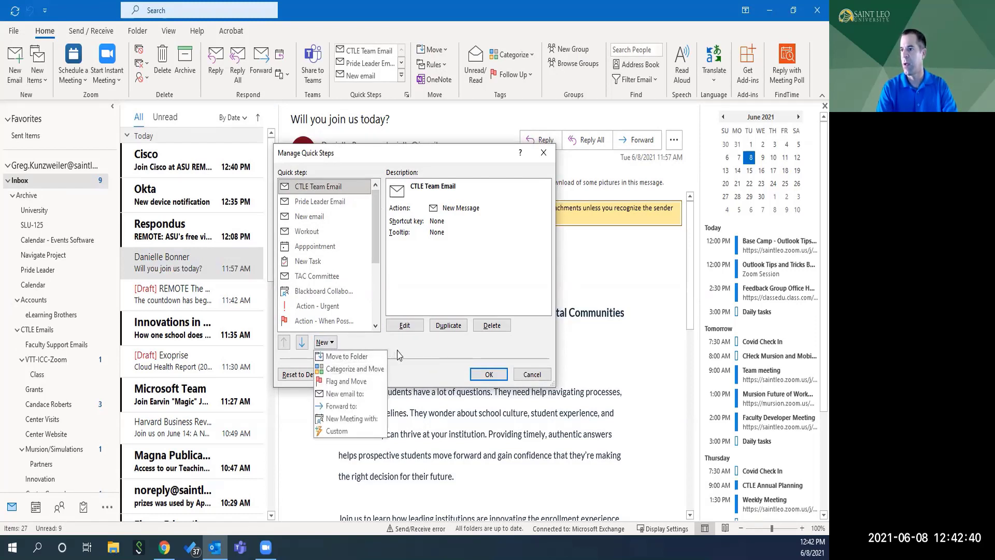
click(340, 431)
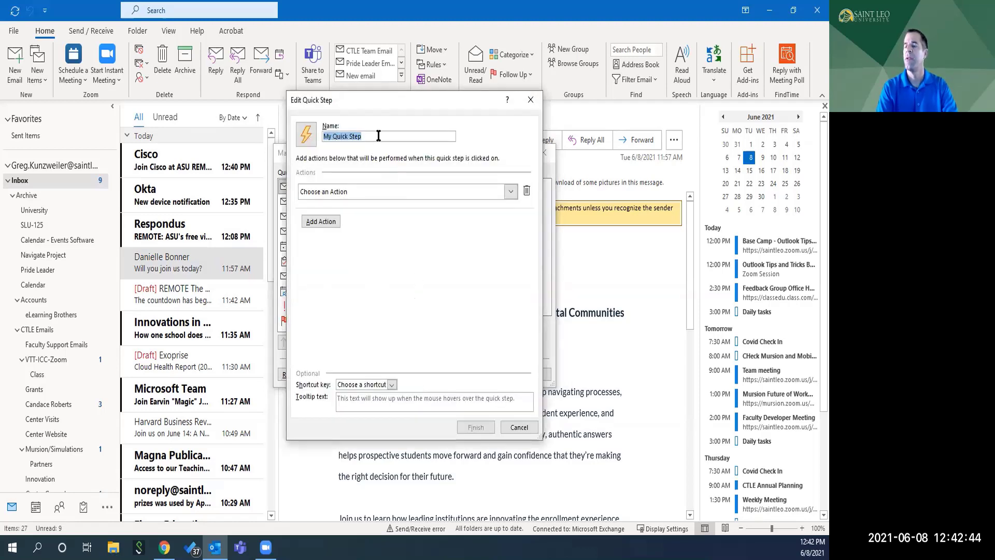
text(Emi)
key(BackSpace)
text(a)
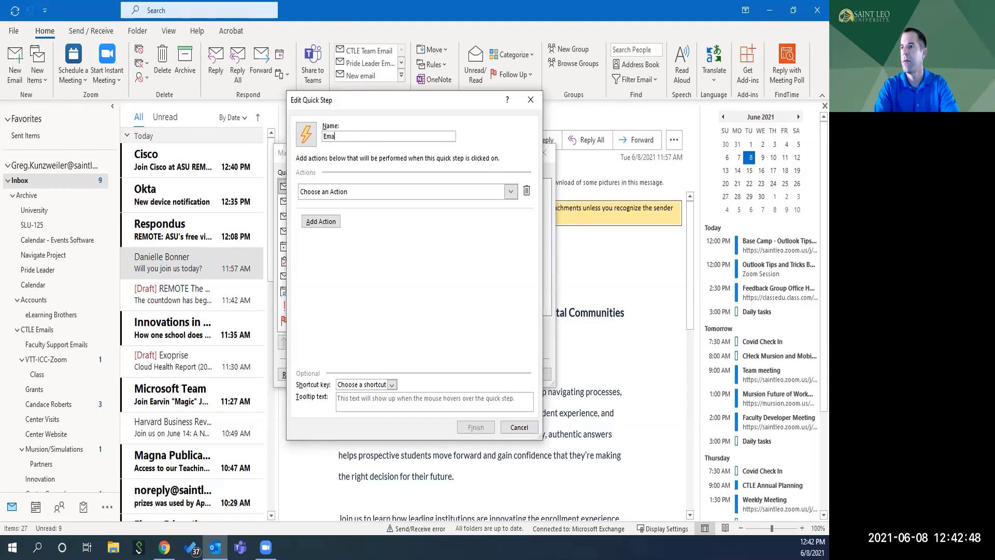
text(il)
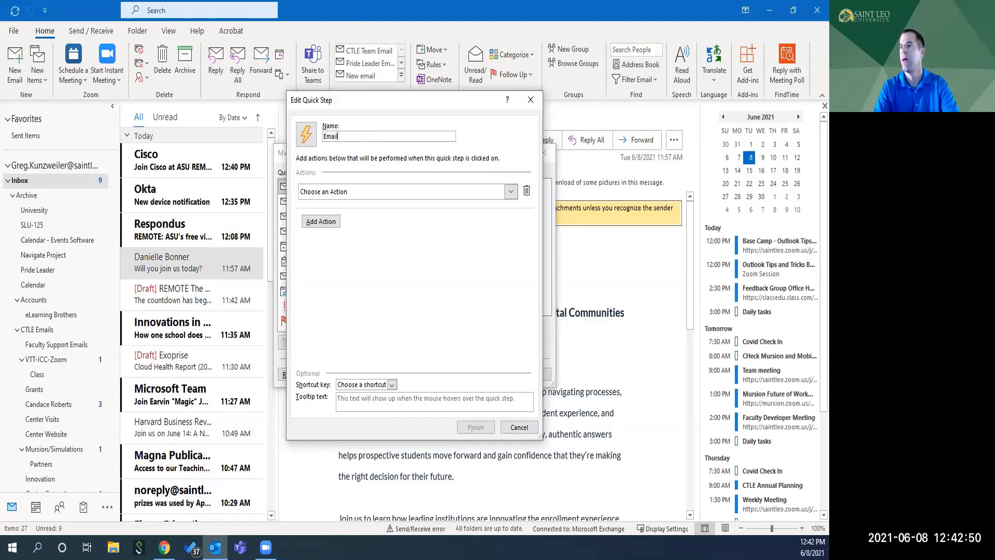
Step: Give the quick step a New Message action and set the colleague's e-mail address as its recipient
click(397, 192)
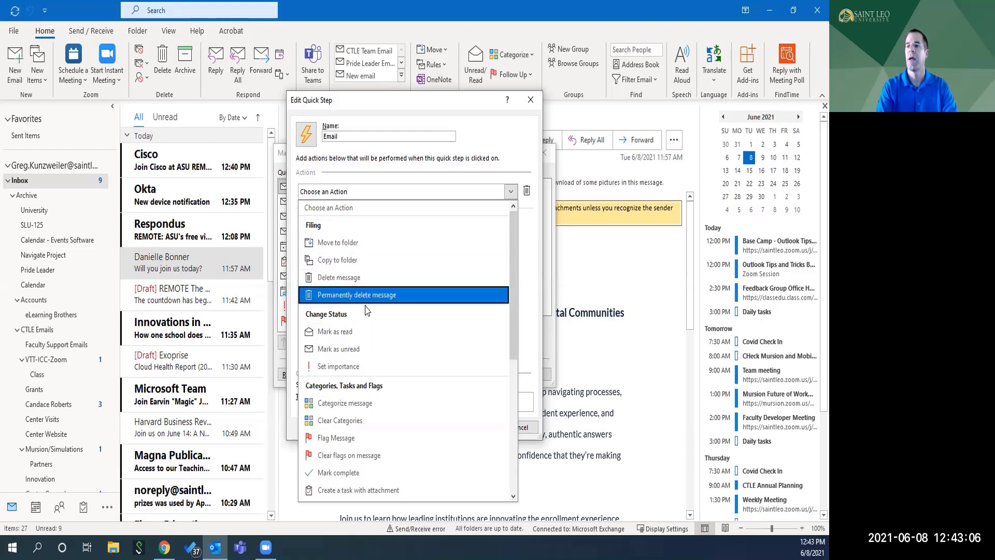
drag(515, 280, 539, 362)
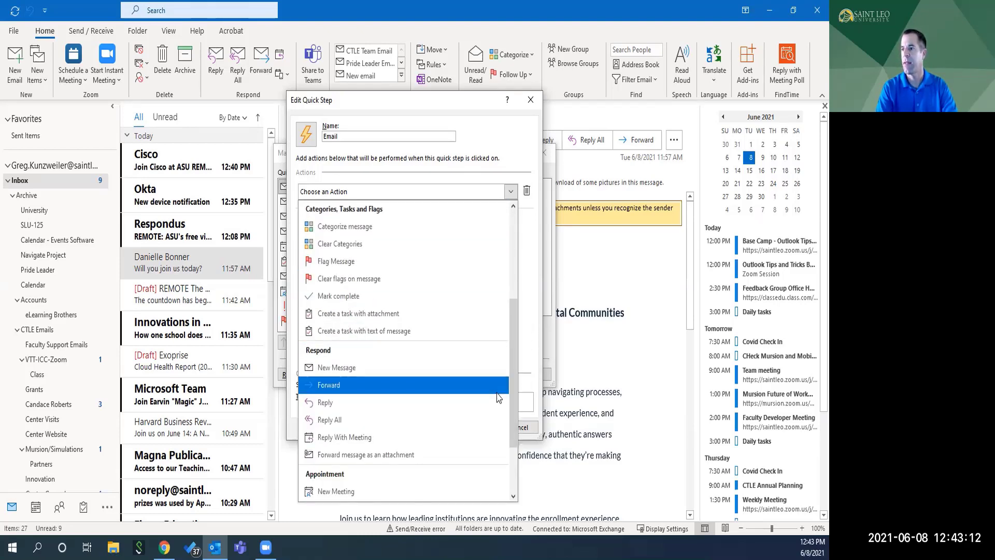
scroll(516, 358, down, 2)
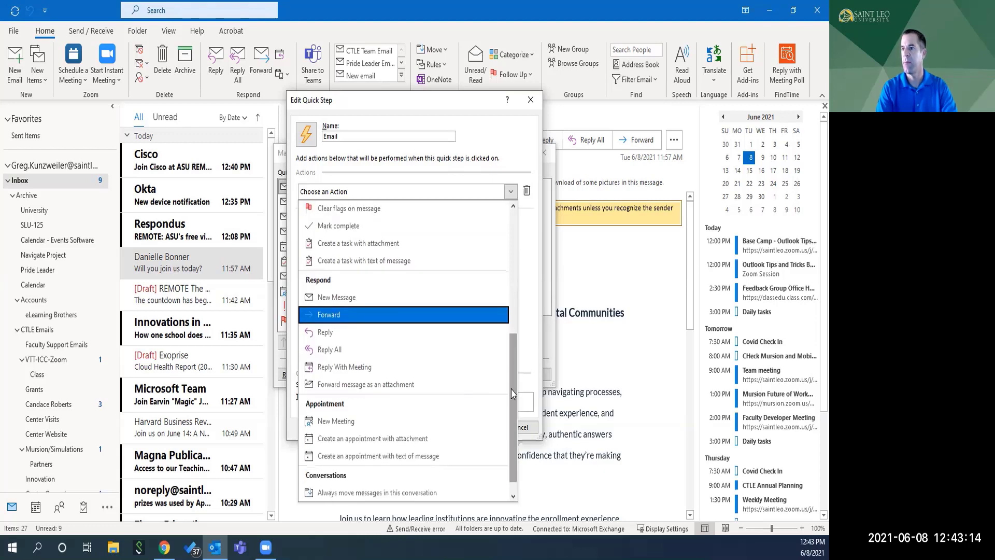
click(353, 300)
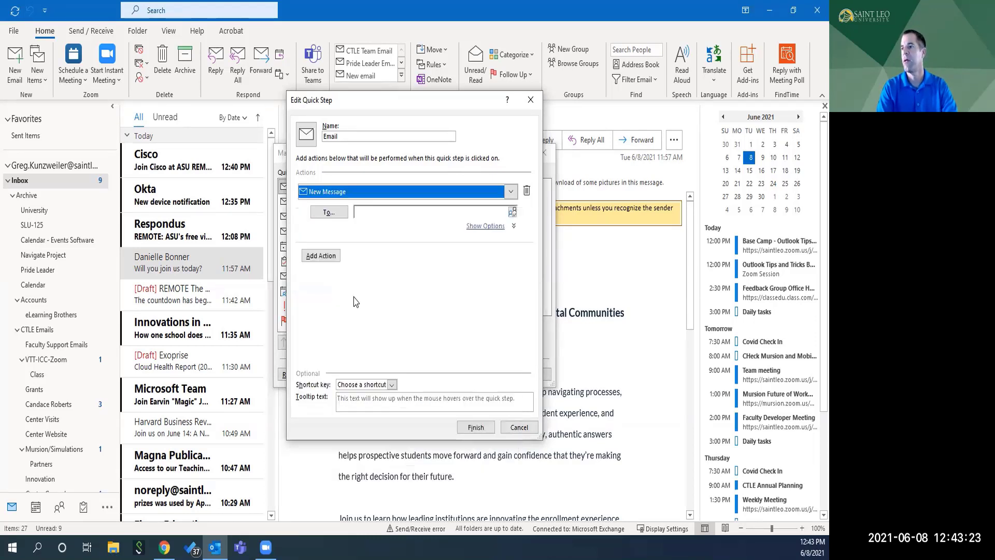
click(418, 213)
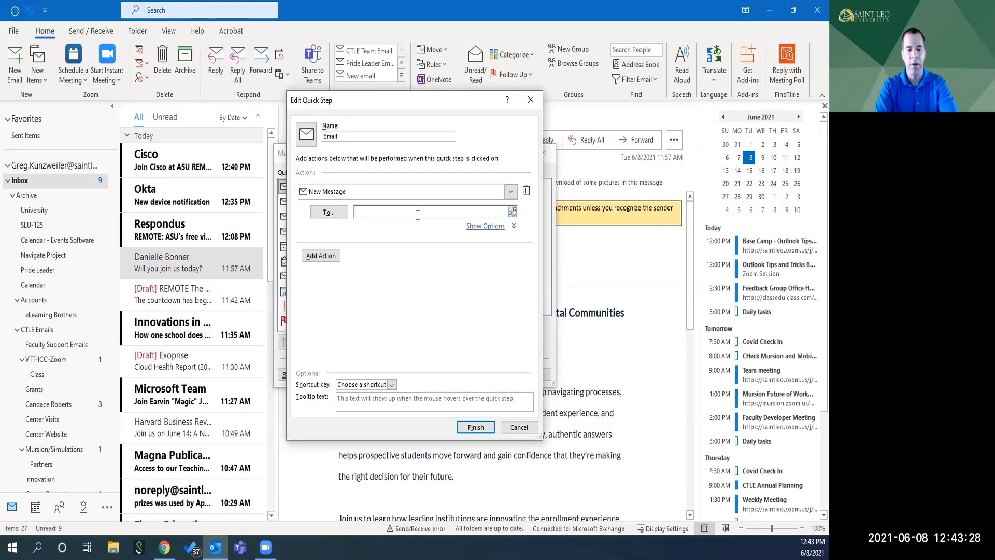
text(daniel jo)
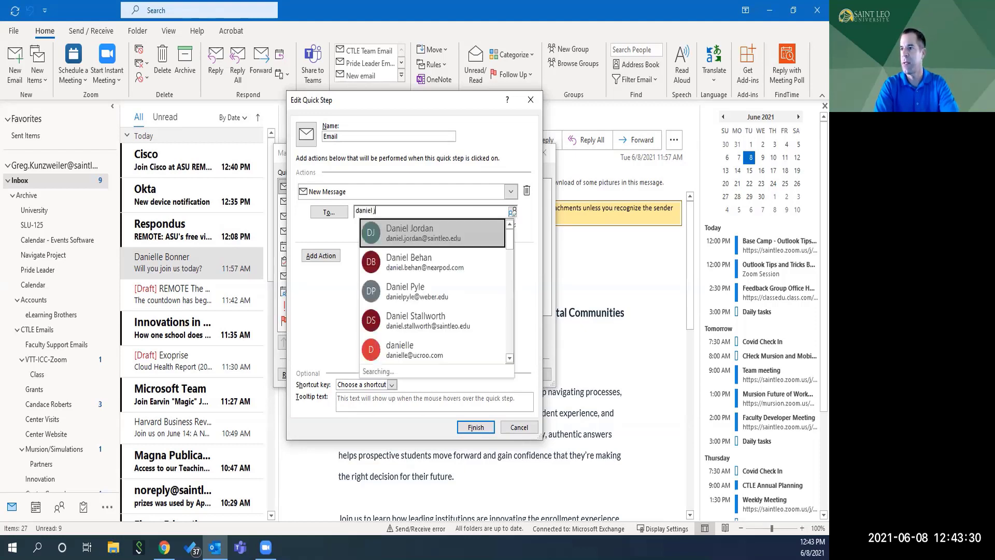
click(438, 226)
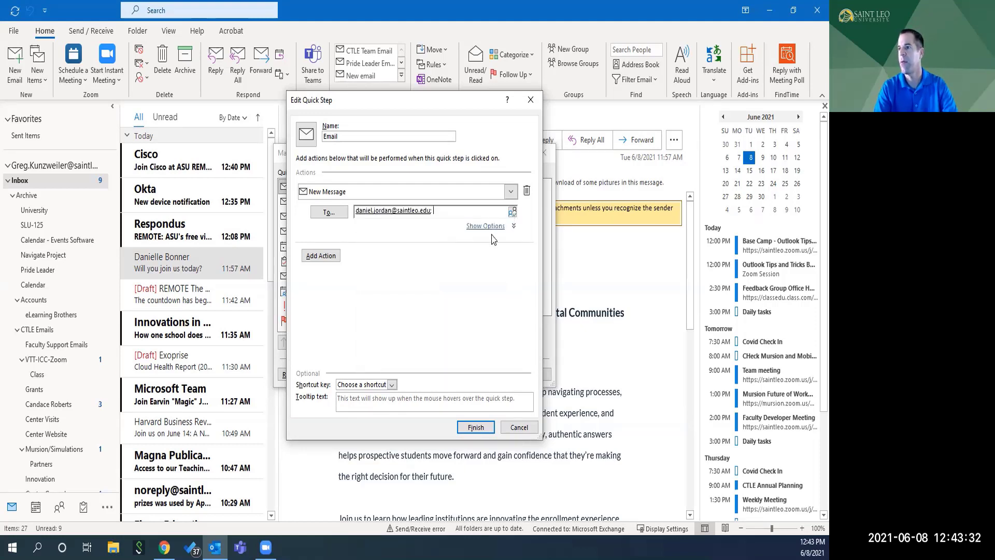
Step: Give the quick step's message the subject "emil" and the text "Quikc step email", and save the quick step
click(512, 231)
click(512, 230)
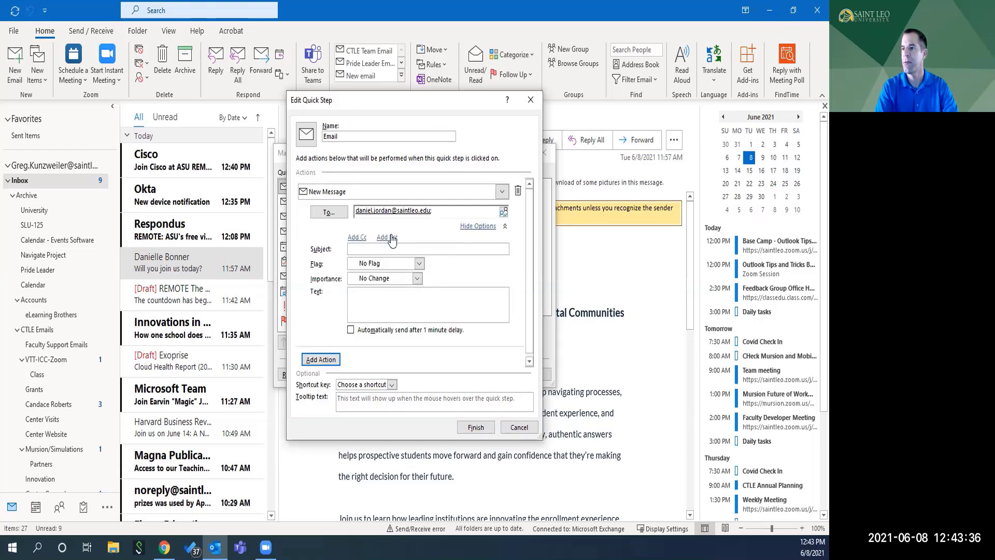
click(377, 248)
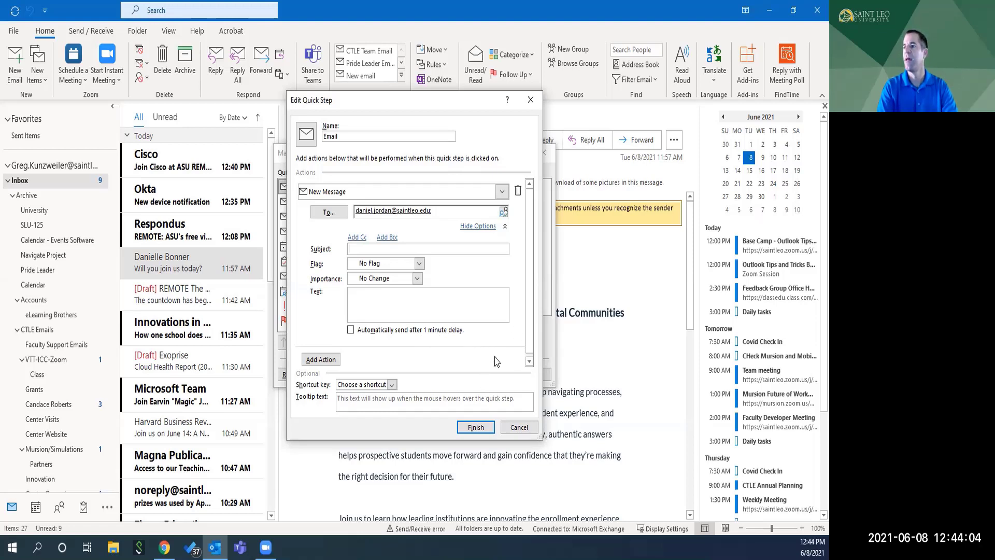
click(384, 301)
text(Tes)
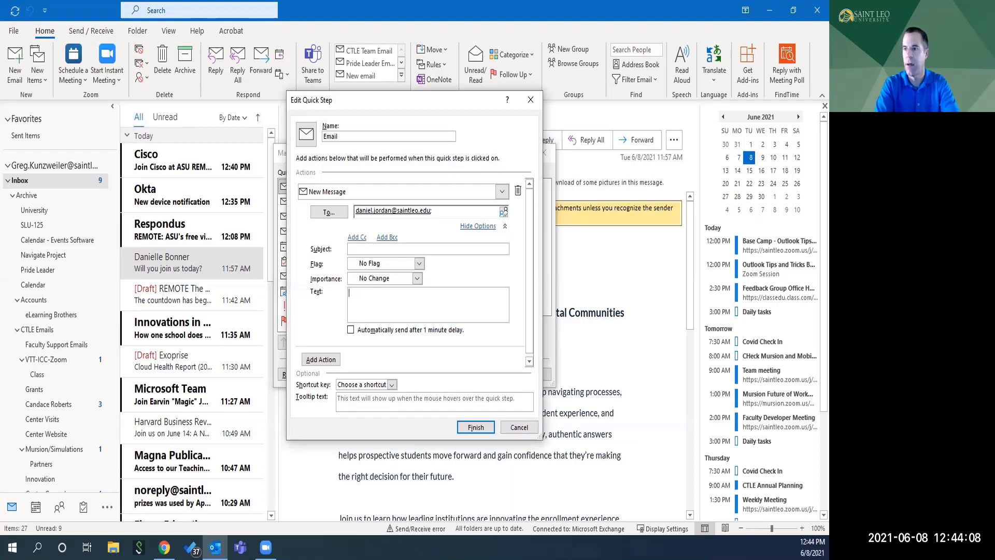
text(ikc step email)
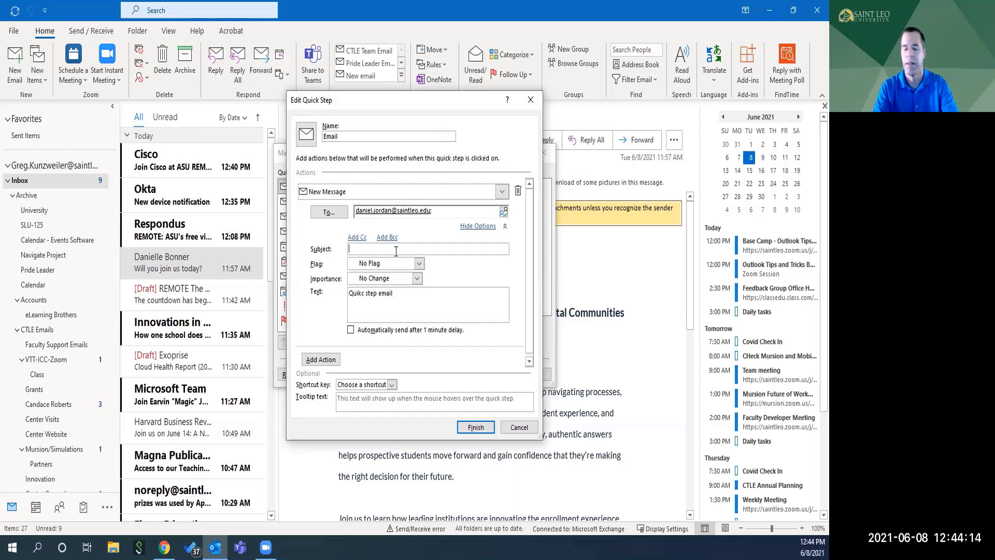
text(emil)
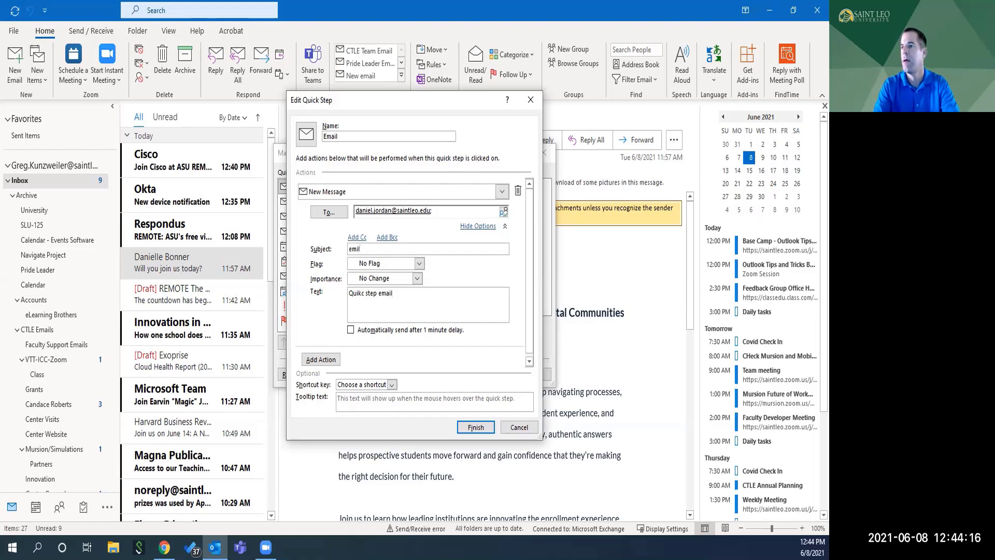
click(477, 429)
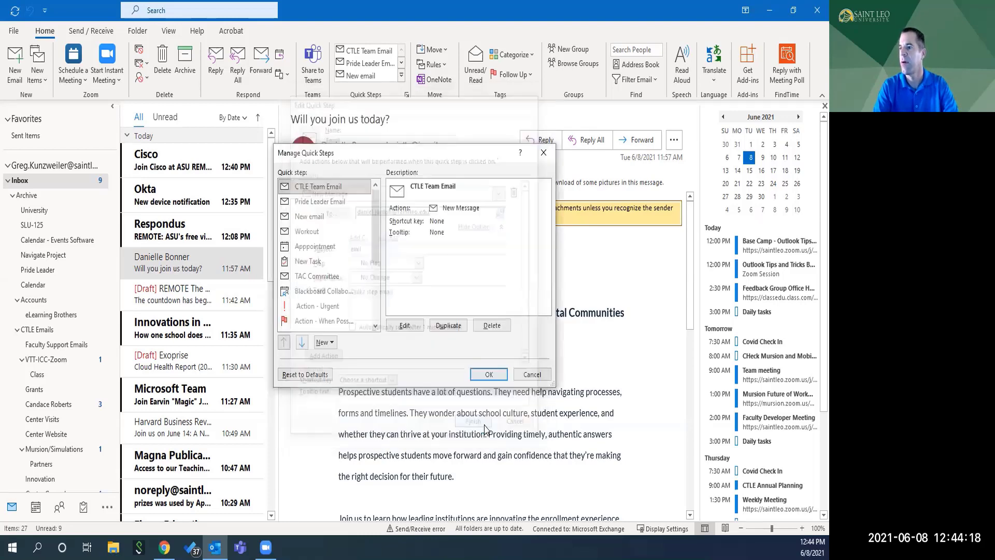
click(488, 374)
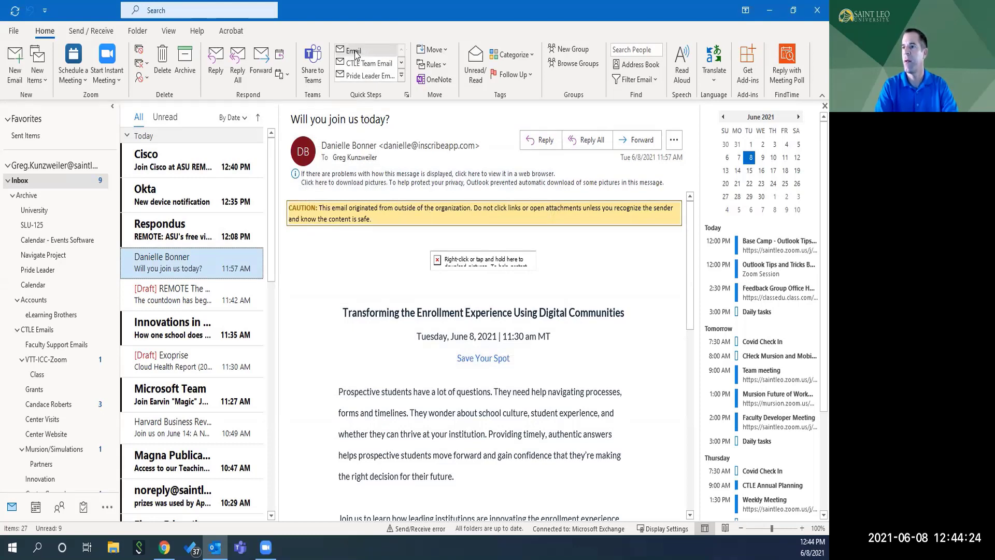
Step: Run the "Email" quick step to check its prefilled message, and close that message
click(355, 52)
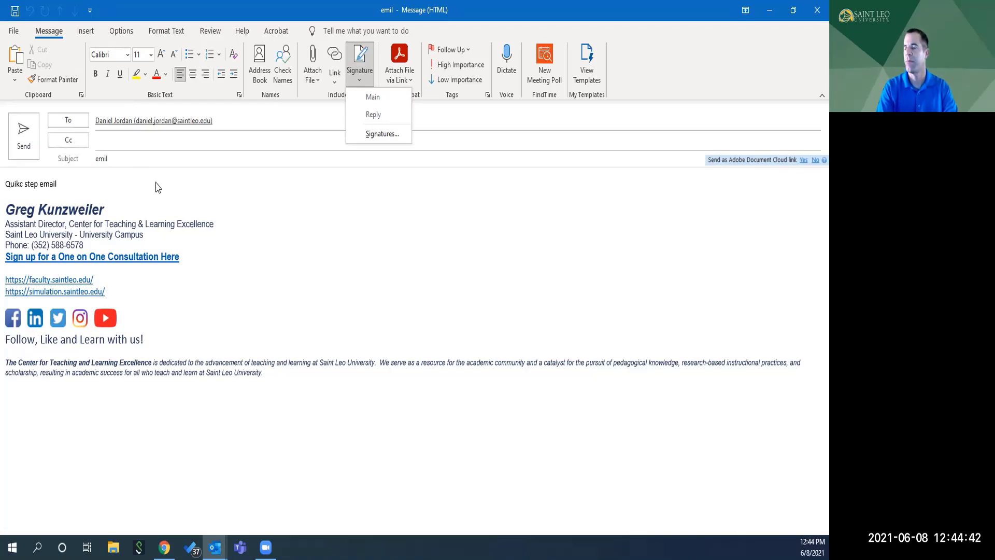
click(203, 191)
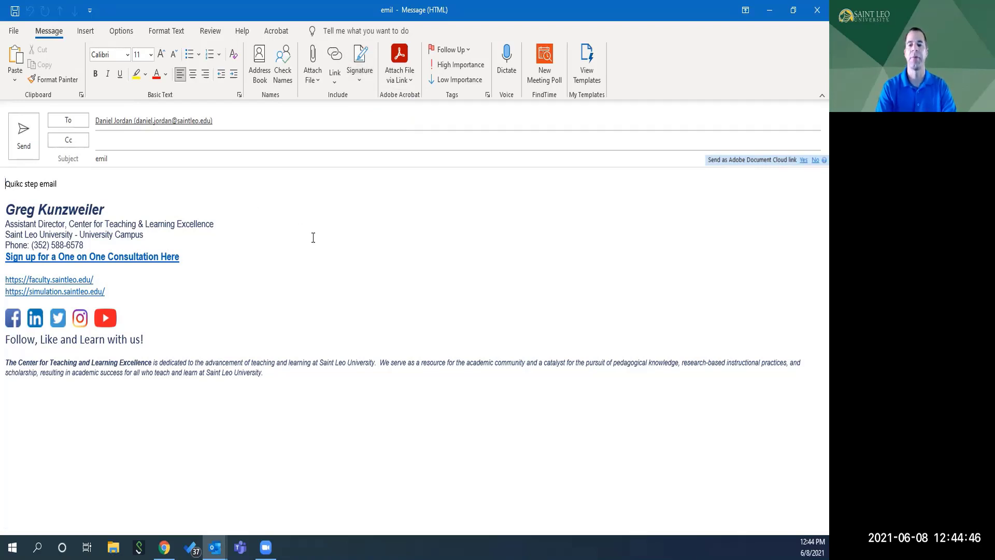
click(815, 13)
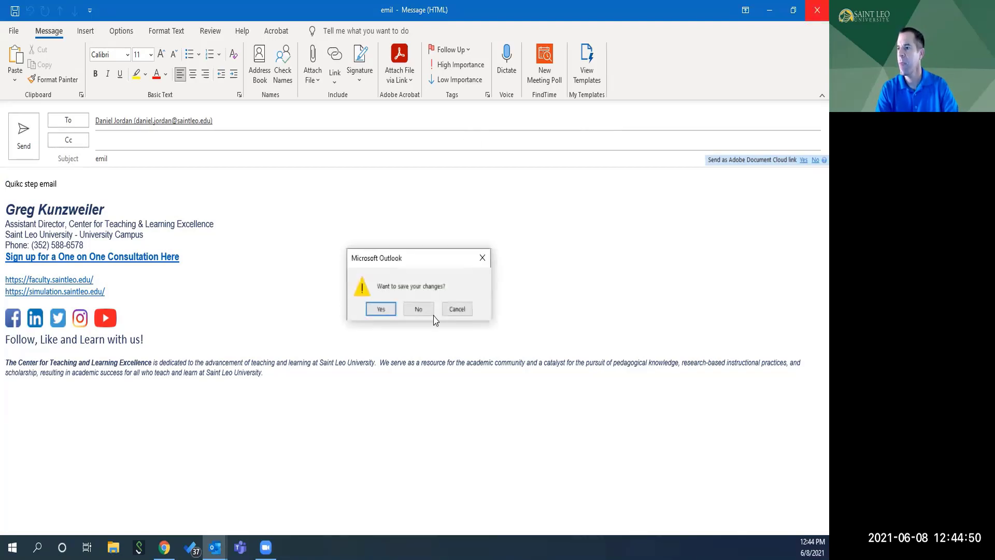
key(Return)
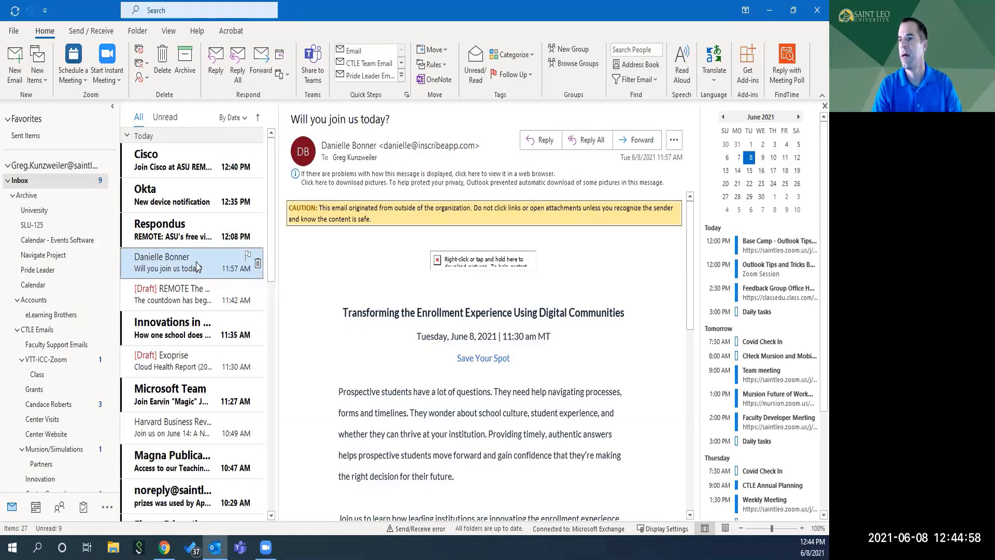
Step: Start a reply to the "Will you join us today?" message without downloading its external content
click(544, 145)
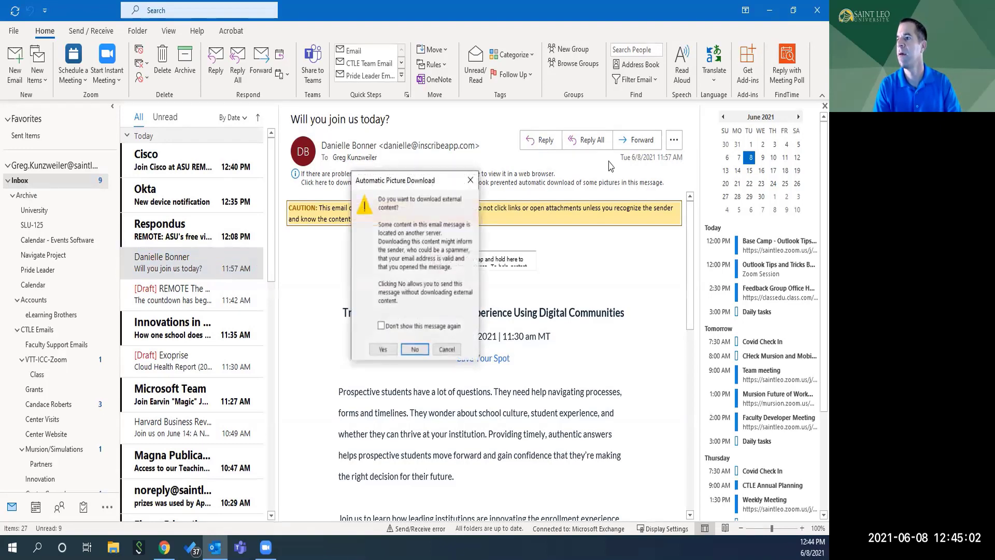
click(416, 349)
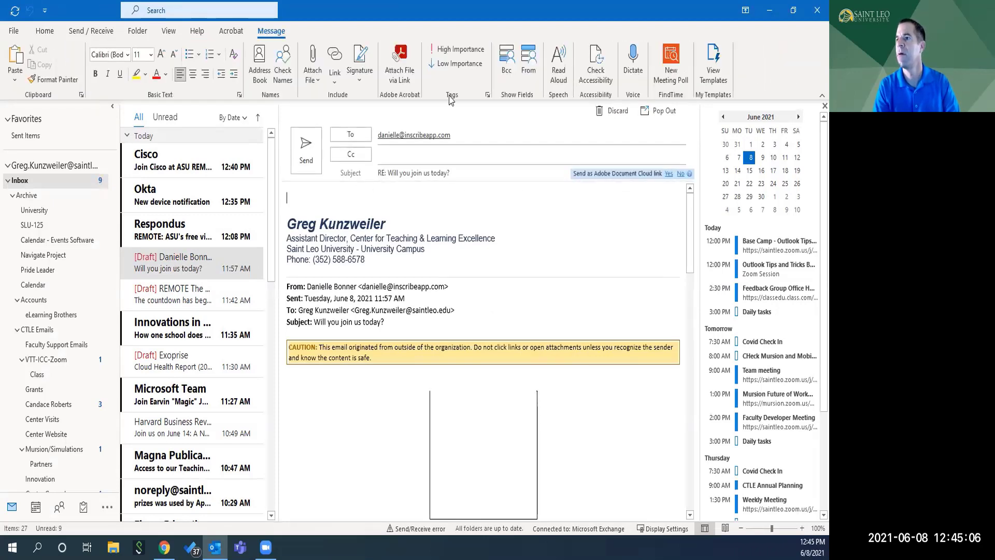
Step: Create a rule for mail from this message's sender that displays it in the New Item Alert window
click(75, 32)
click(44, 31)
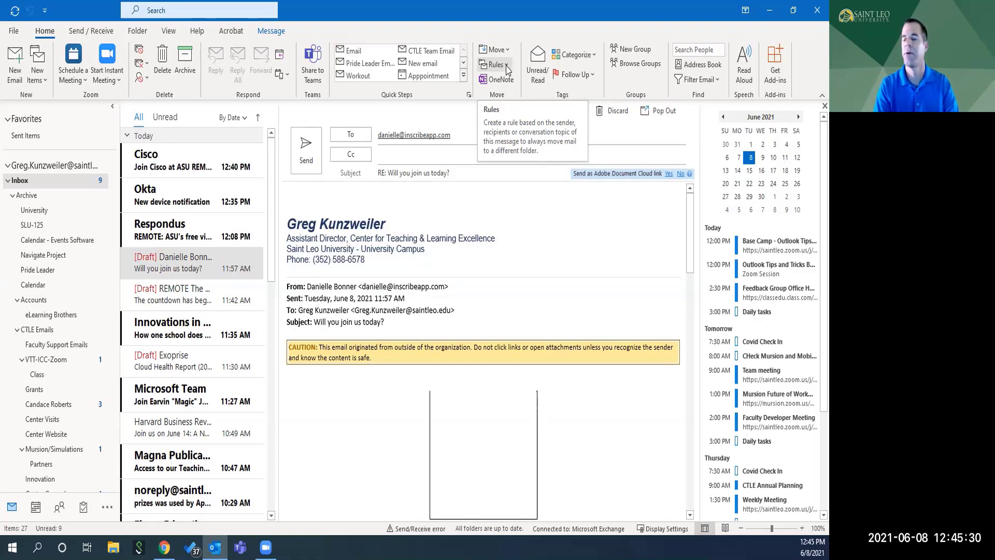
click(506, 66)
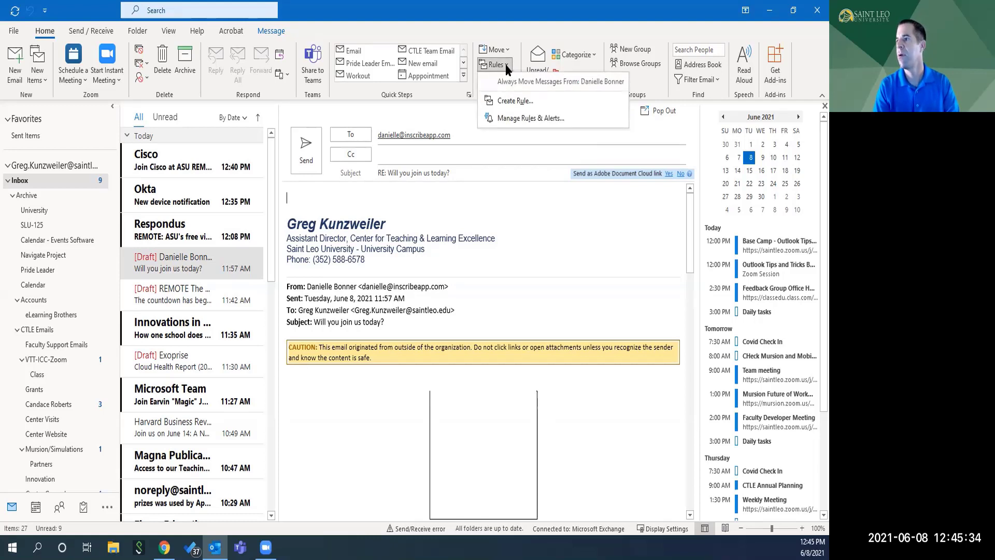
click(516, 102)
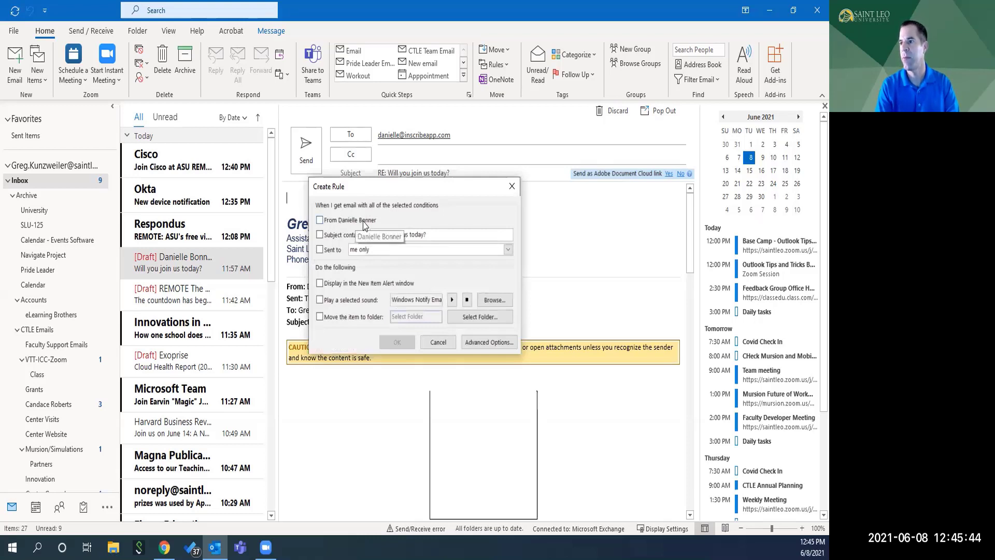
click(368, 220)
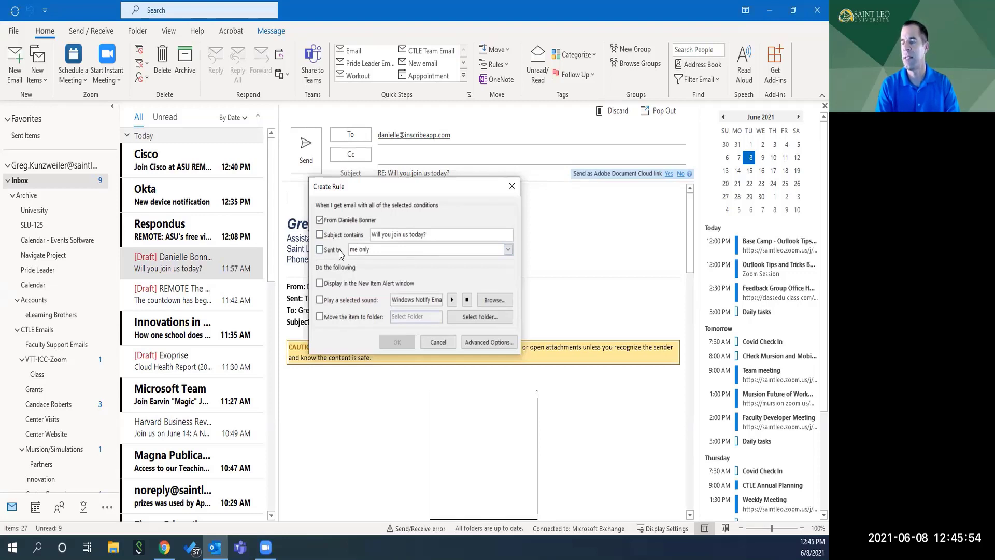
click(409, 250)
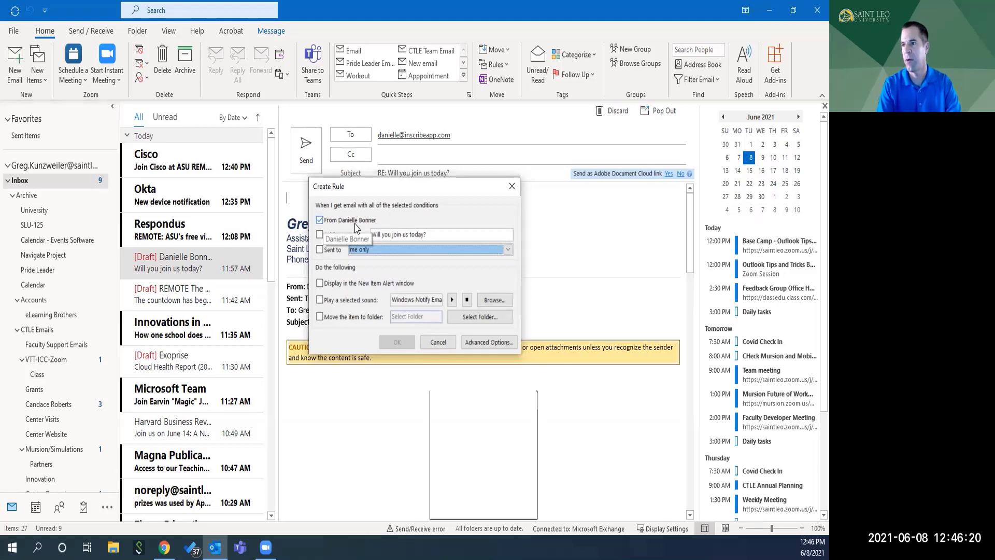
click(328, 285)
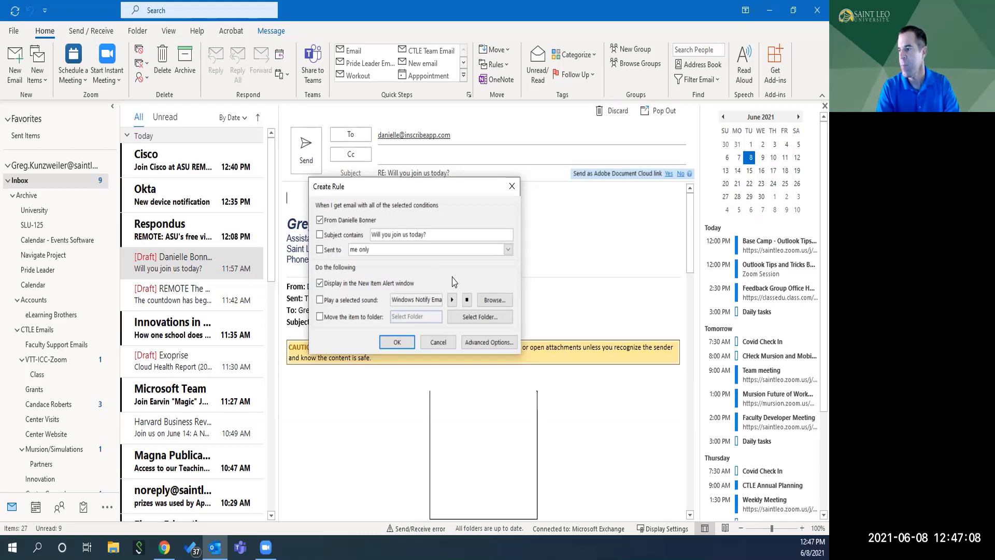
Step: Review the advanced conditions, actions and exceptions available for the new sender rule, and close it without saving
click(500, 345)
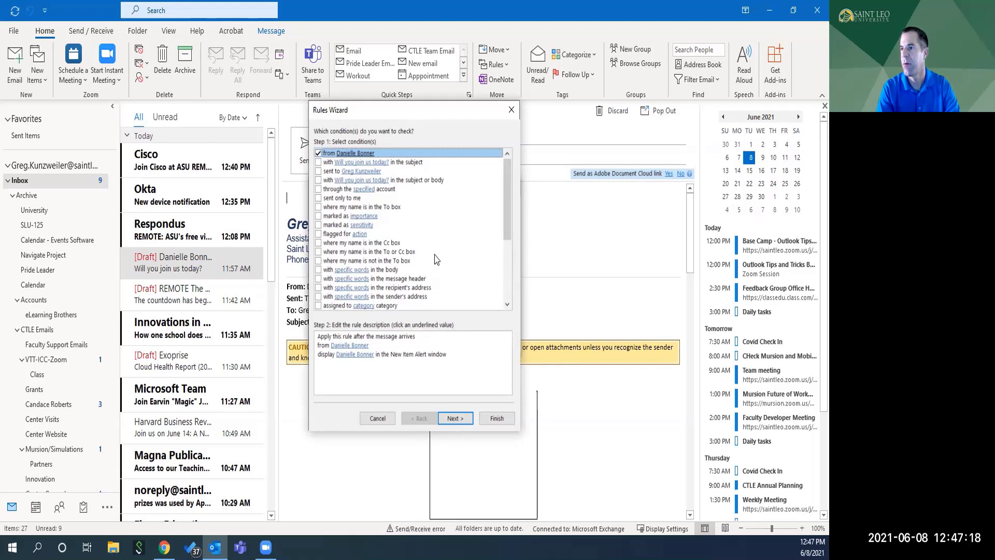
click(456, 419)
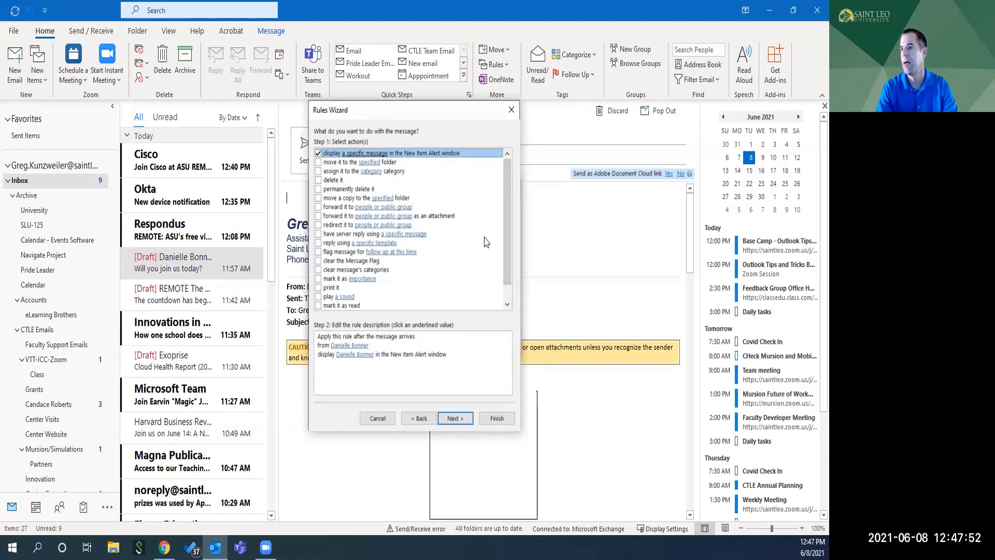
click(455, 418)
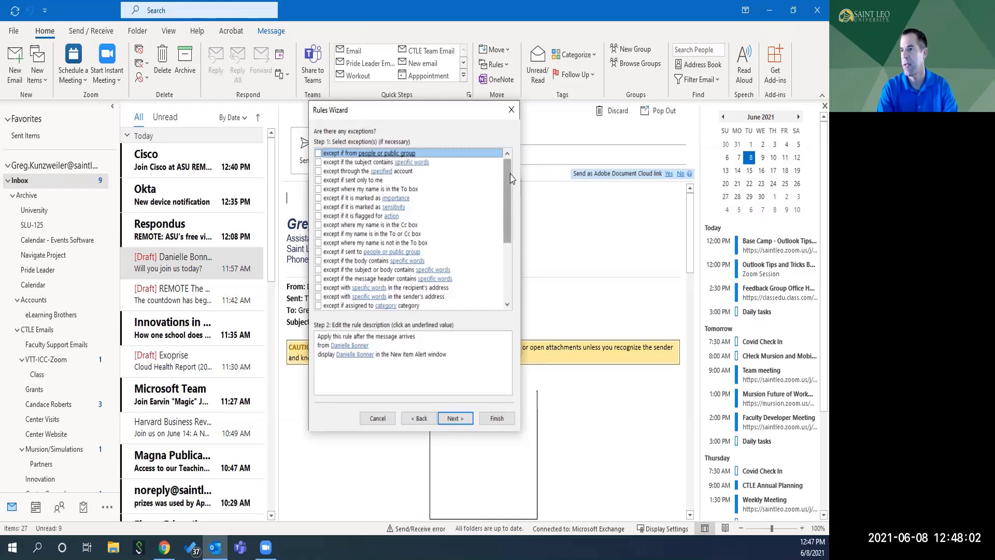
drag(510, 177, 520, 222)
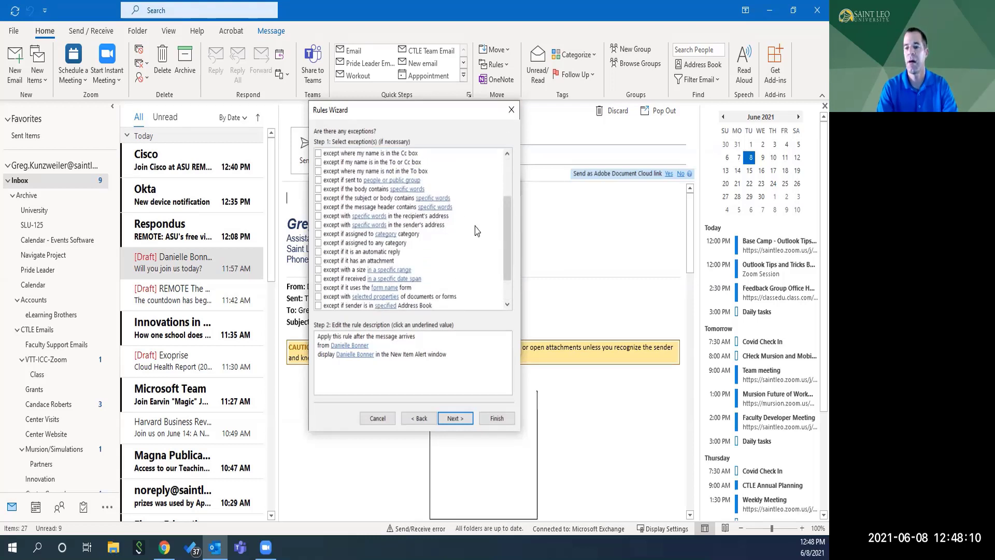
click(512, 110)
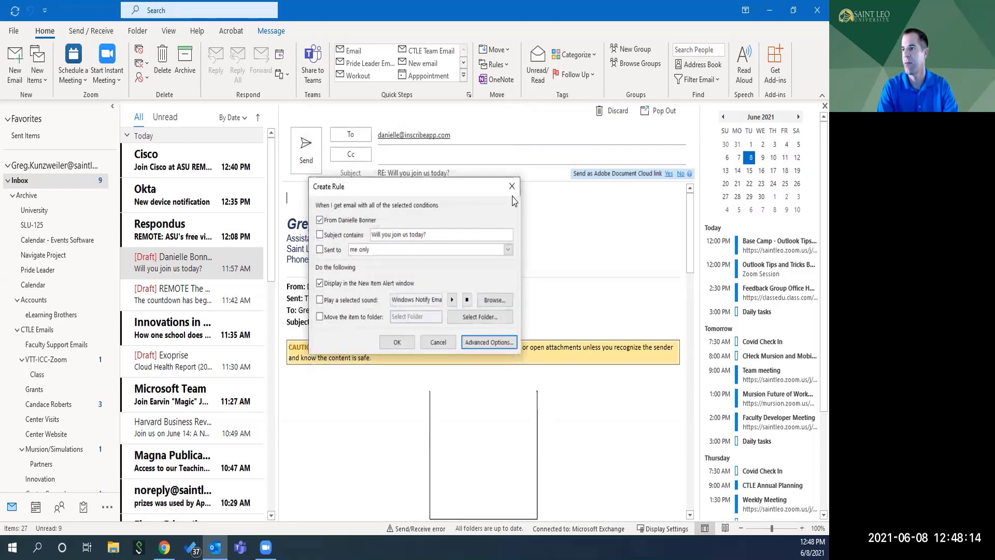
click(513, 187)
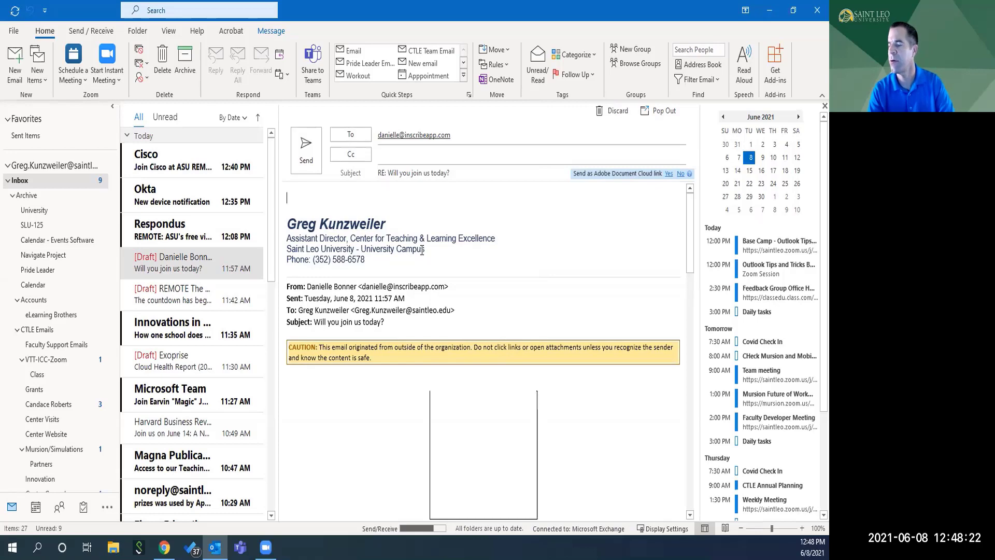
click(504, 65)
click(569, 100)
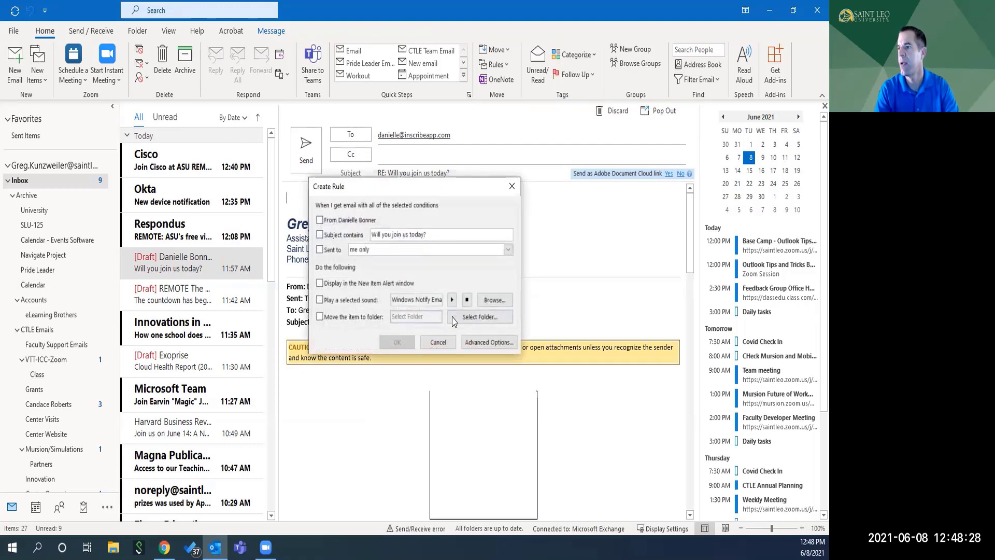
click(512, 186)
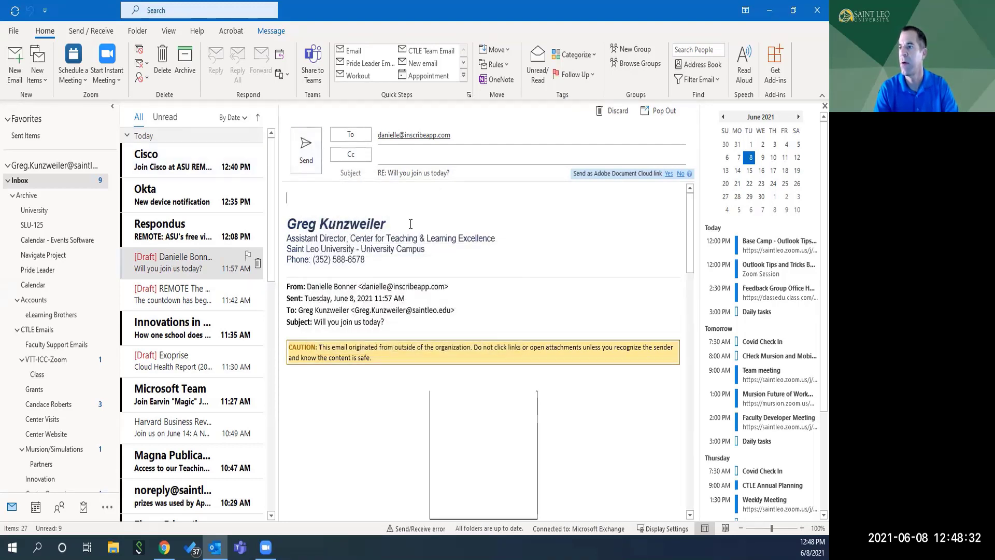
Step: Discard the draft reply to the "Will you join us today?" message
click(611, 117)
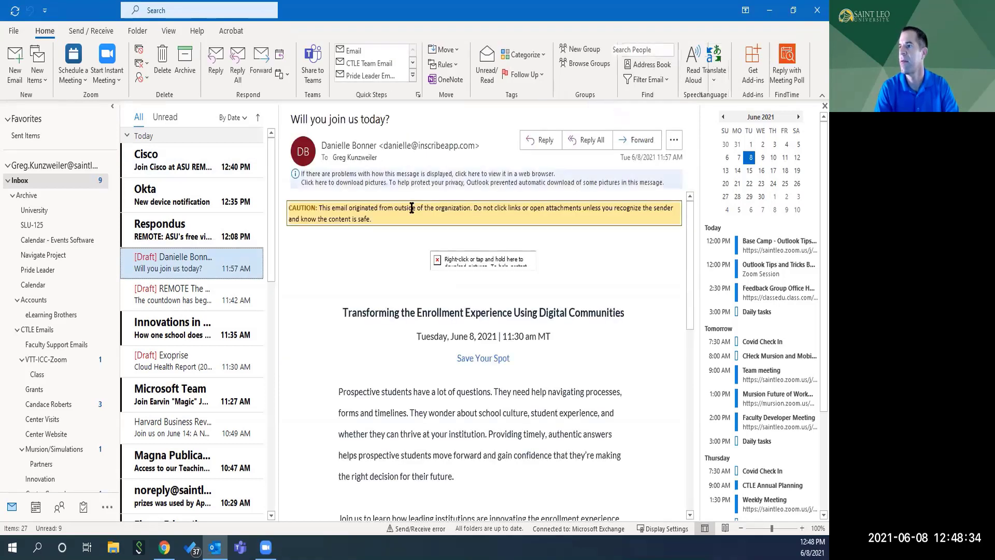
Step: Examine the advanced rule conditions and actions available for the "Will you join us today?" message, and cancel the rule
click(439, 66)
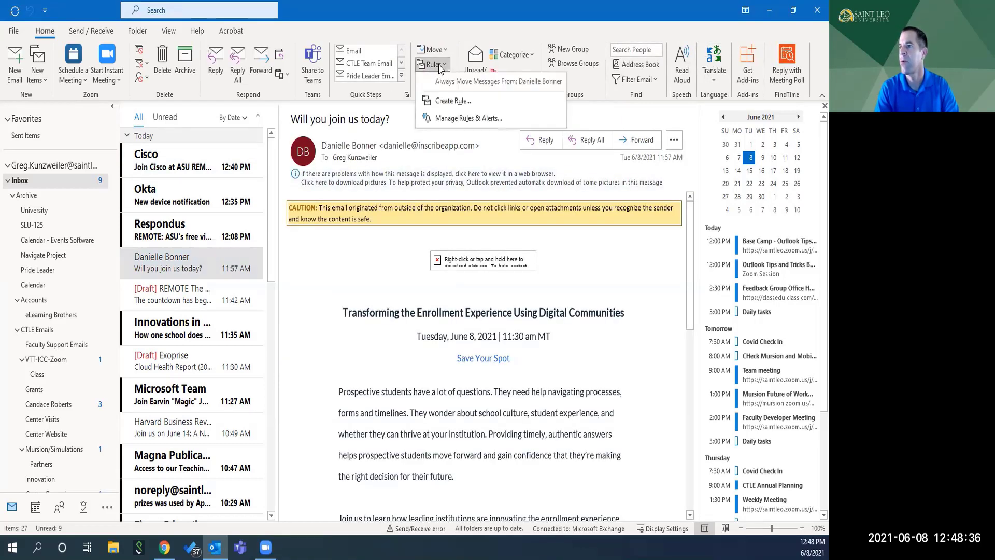
click(452, 100)
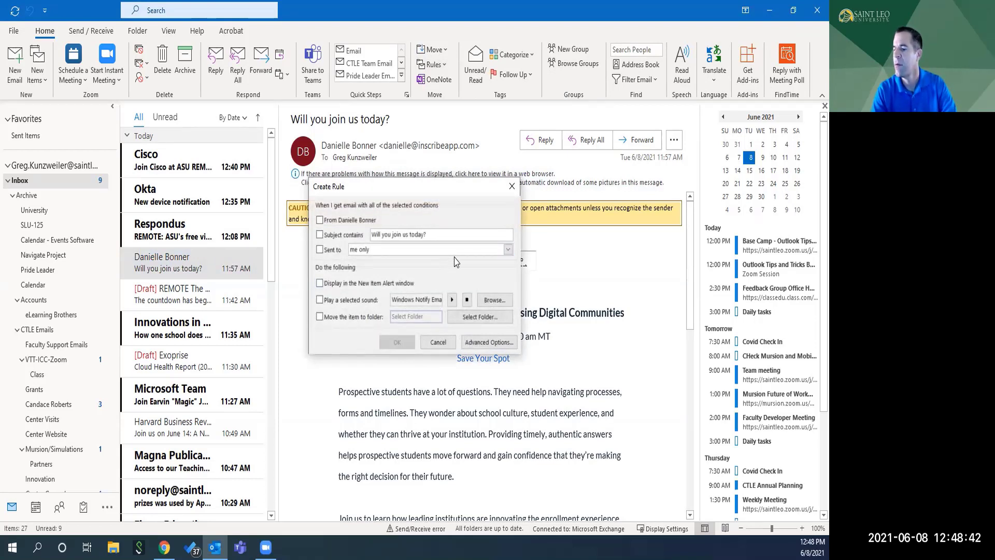
click(489, 343)
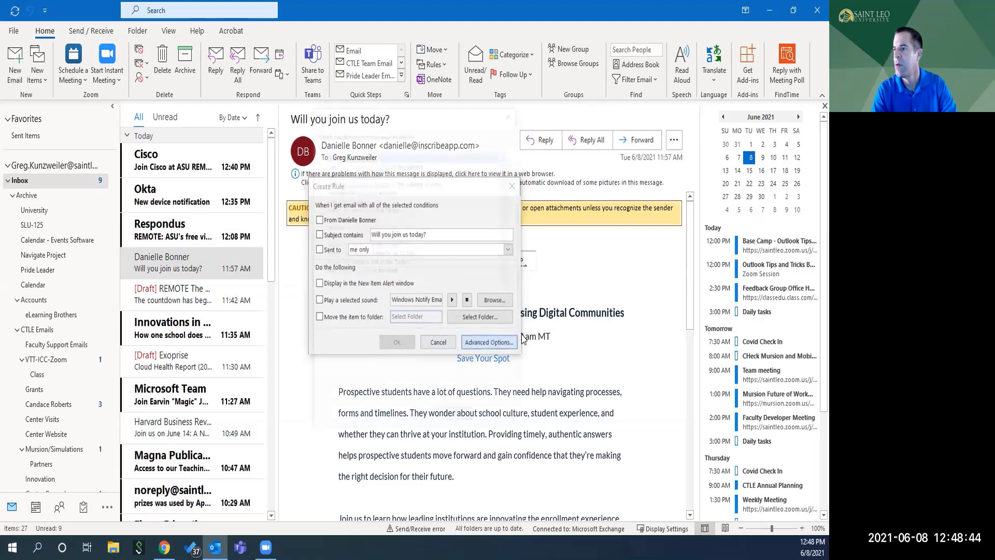
drag(511, 178, 518, 267)
click(455, 420)
click(405, 309)
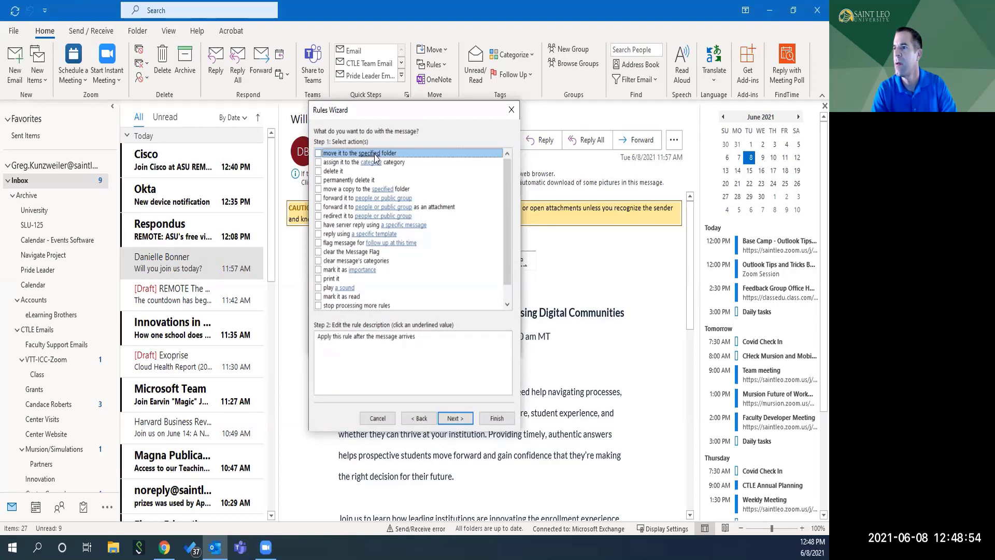
drag(506, 233, 522, 253)
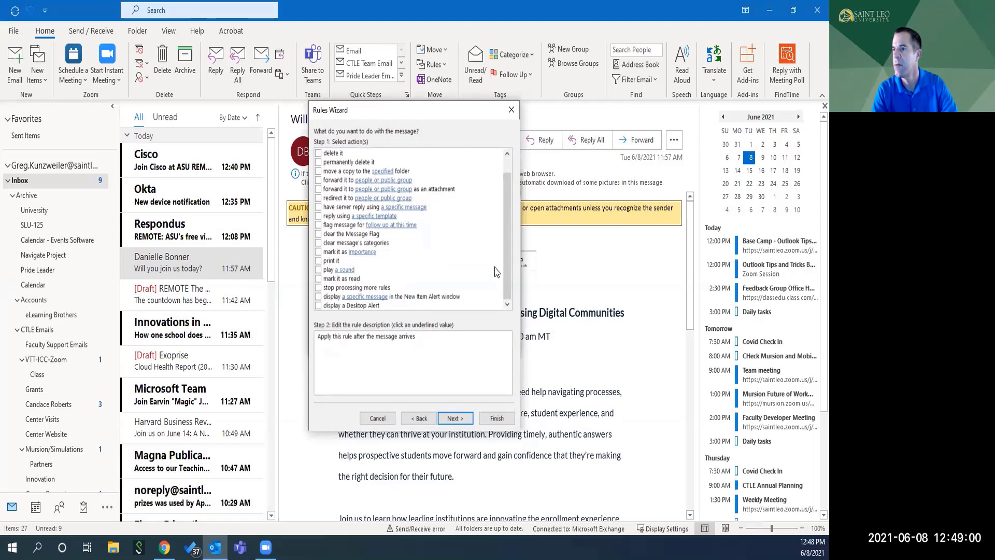
drag(505, 232, 506, 210)
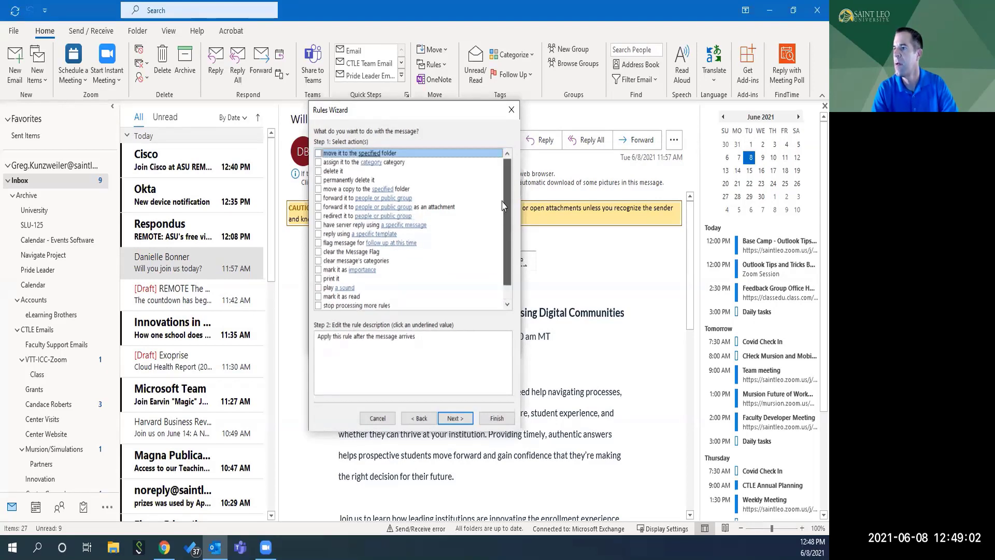
click(512, 109)
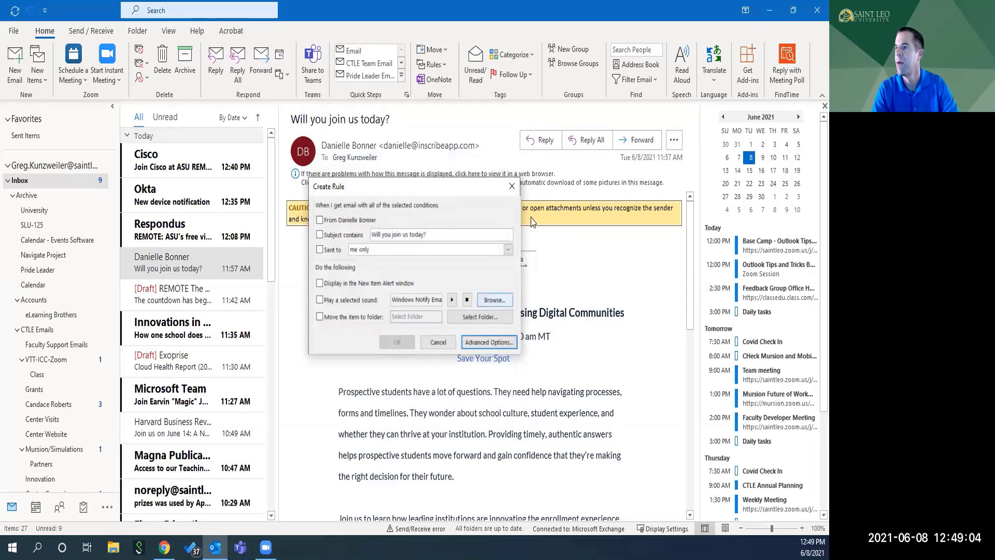
click(438, 342)
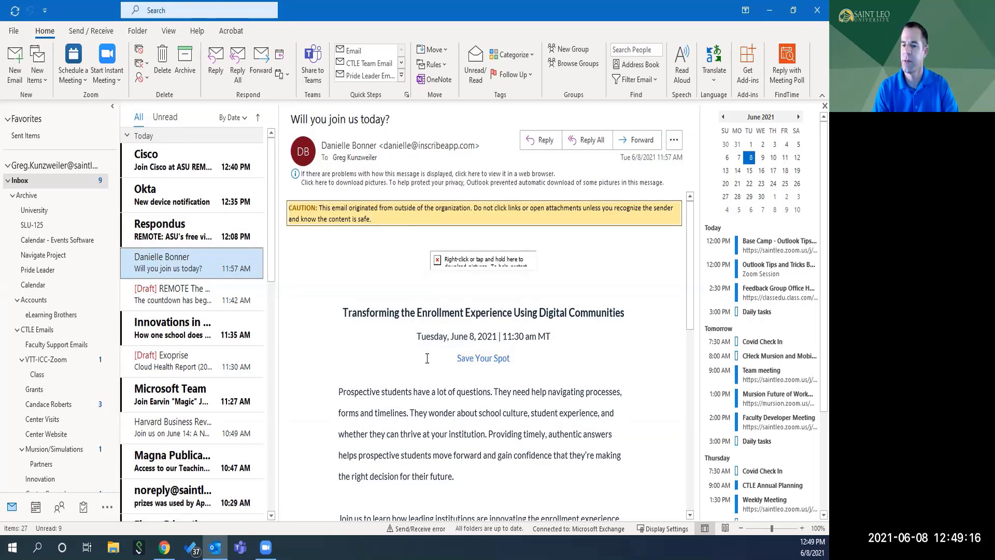
Step: Open the Microsoft Teams notification email from Monday 12:51 PM and start a reply to the chat within it
click(565, 404)
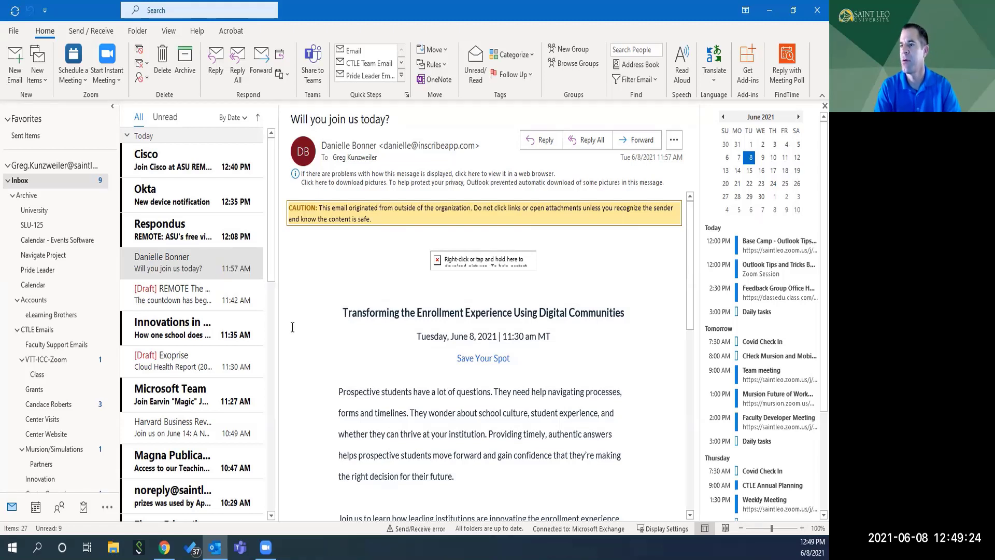
drag(273, 203, 276, 293)
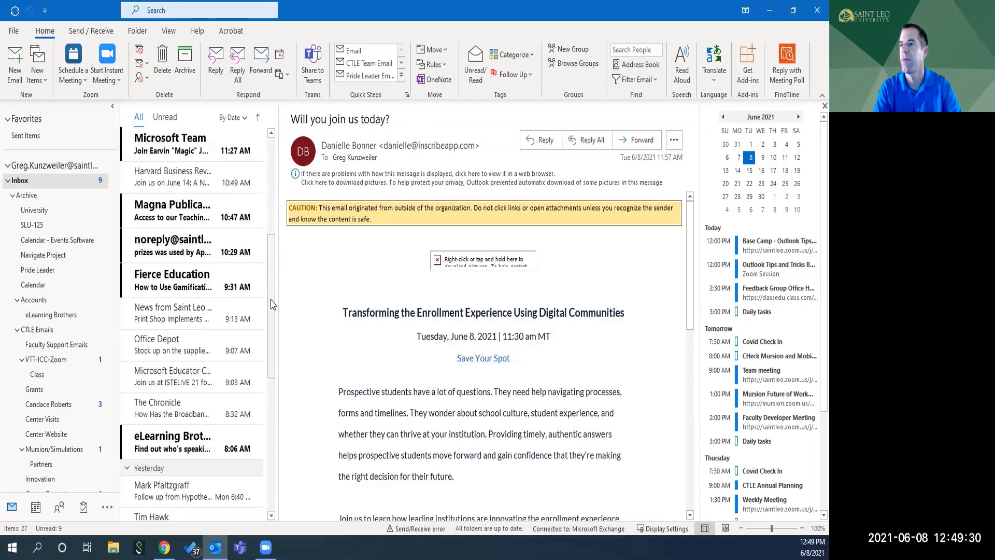
drag(272, 305, 275, 350)
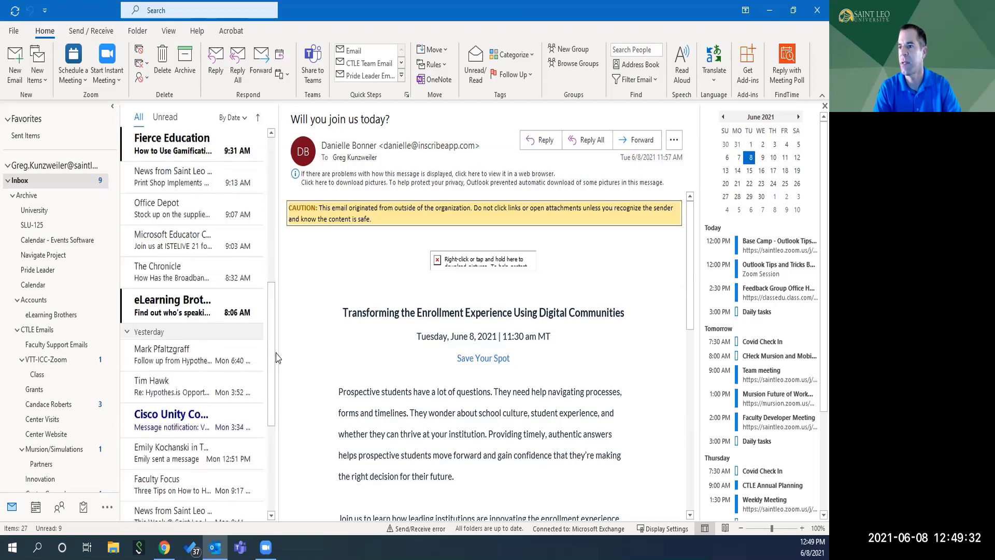
click(187, 453)
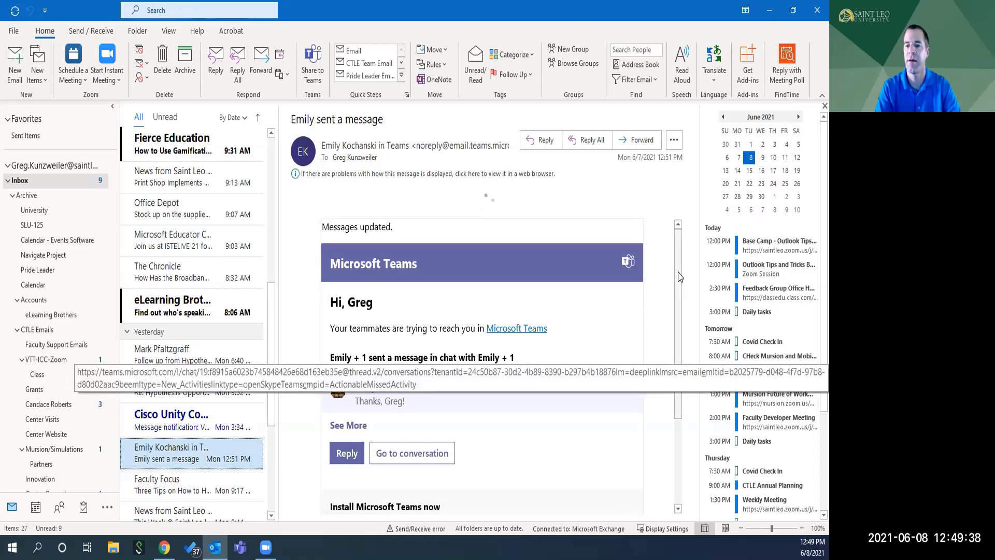
drag(679, 277, 679, 305)
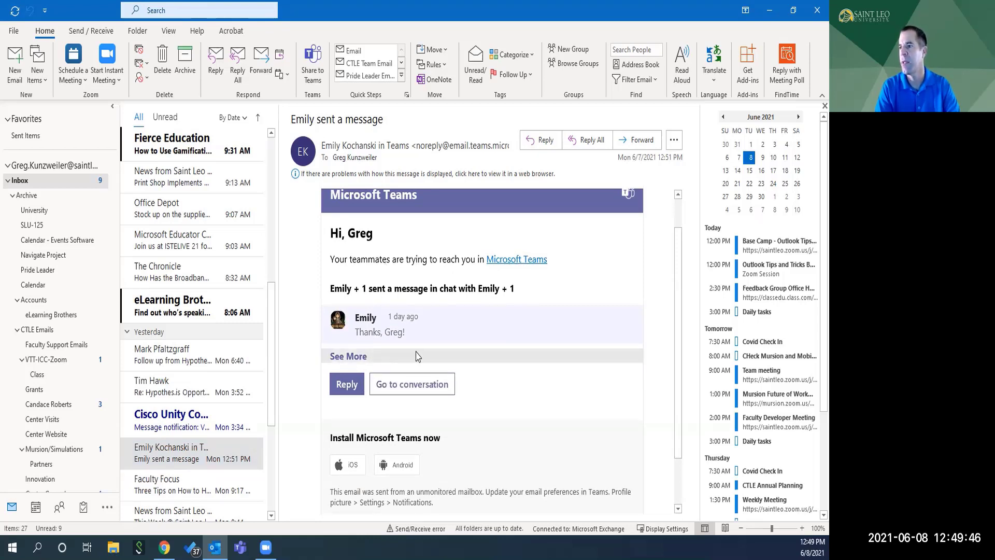
click(354, 386)
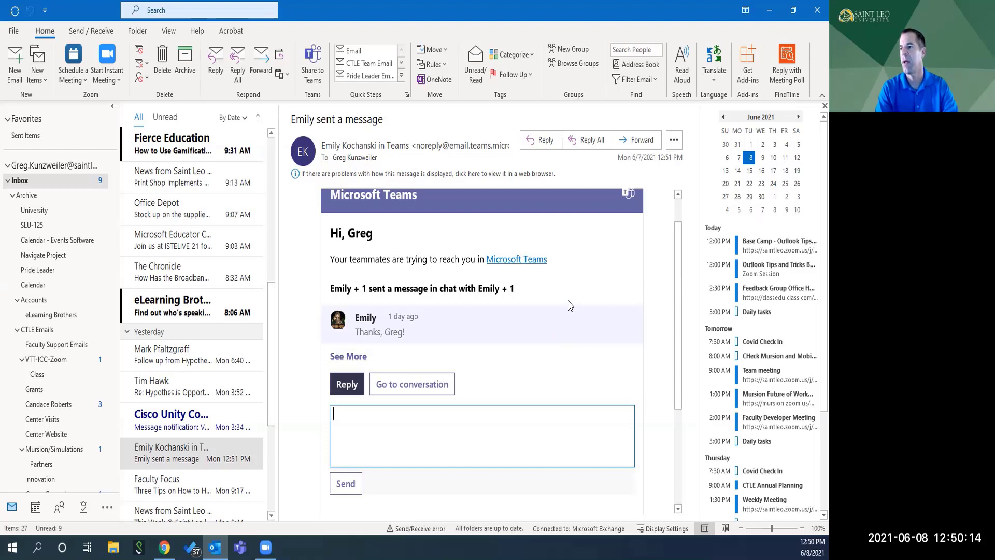
click(680, 260)
drag(681, 260, 687, 301)
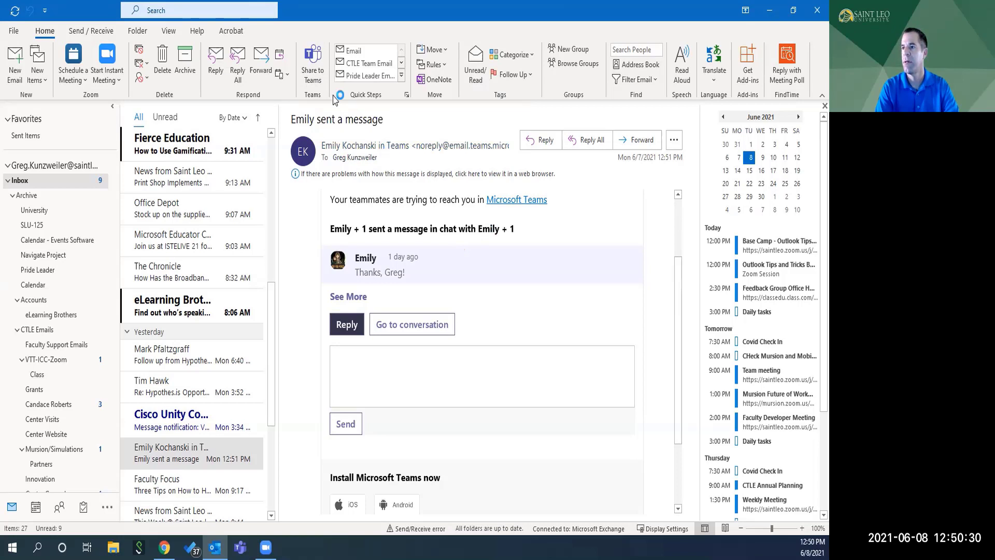
Step: Prepare to share the email to the CTLE team's General channel in Microsoft Teams, and close the window without sharing
click(314, 74)
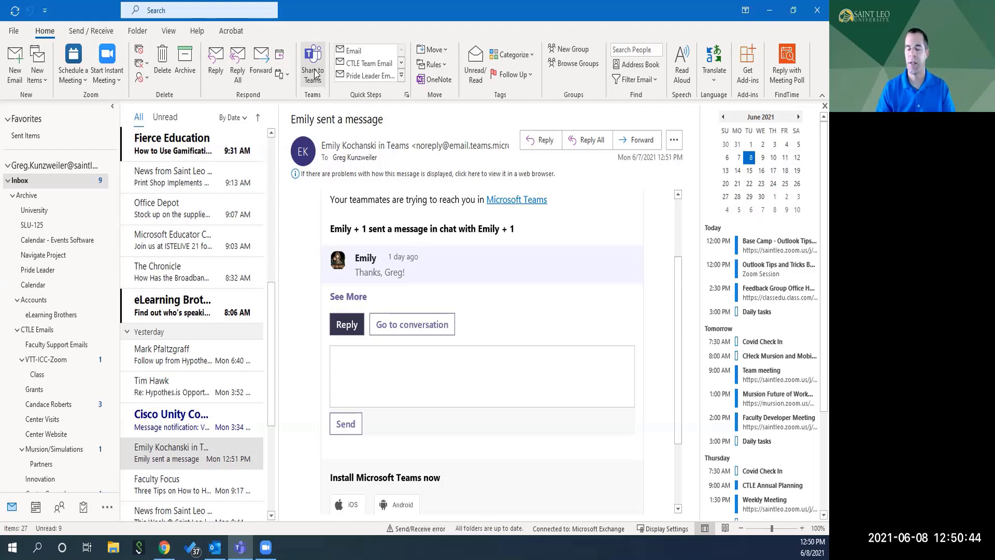
click(315, 74)
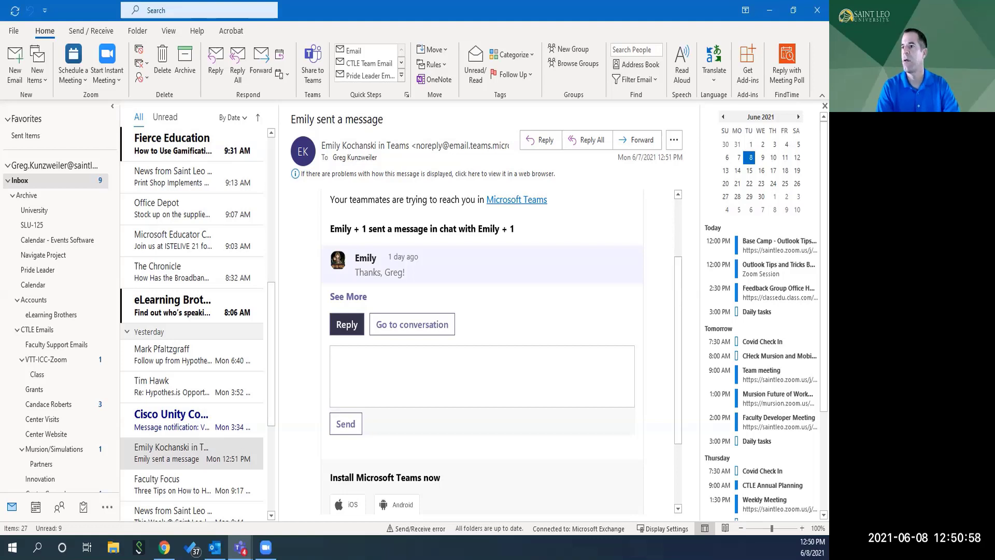
drag(443, 39, 453, 30)
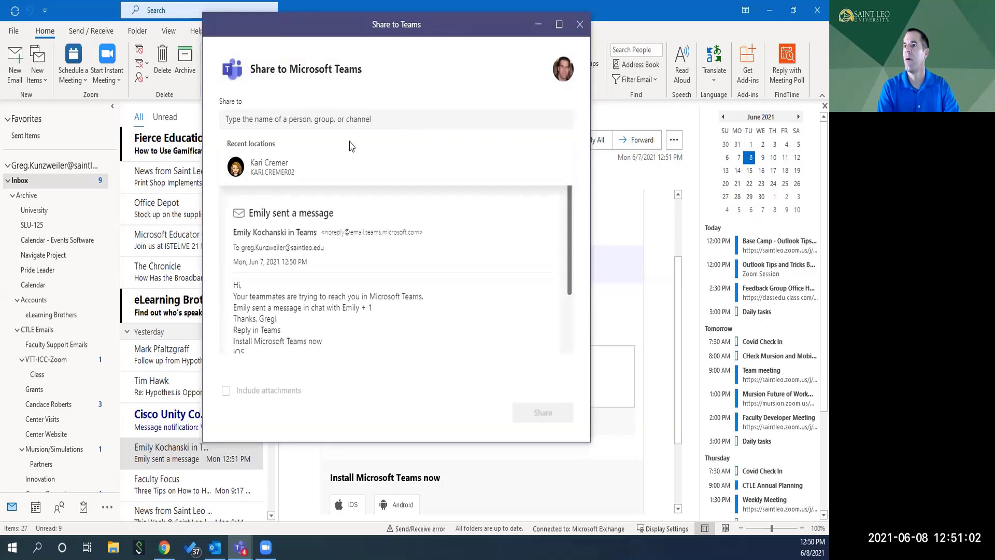
click(311, 119)
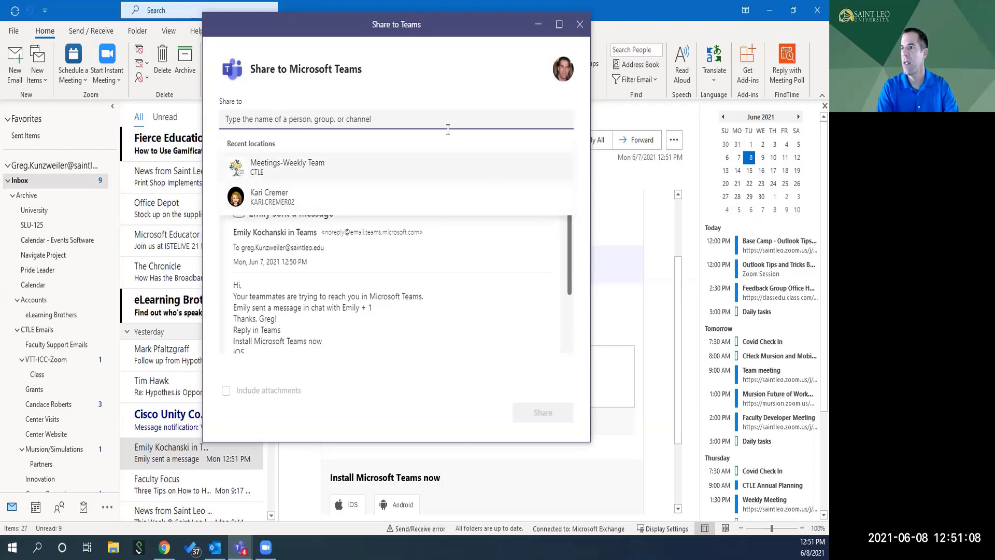
text(ctle)
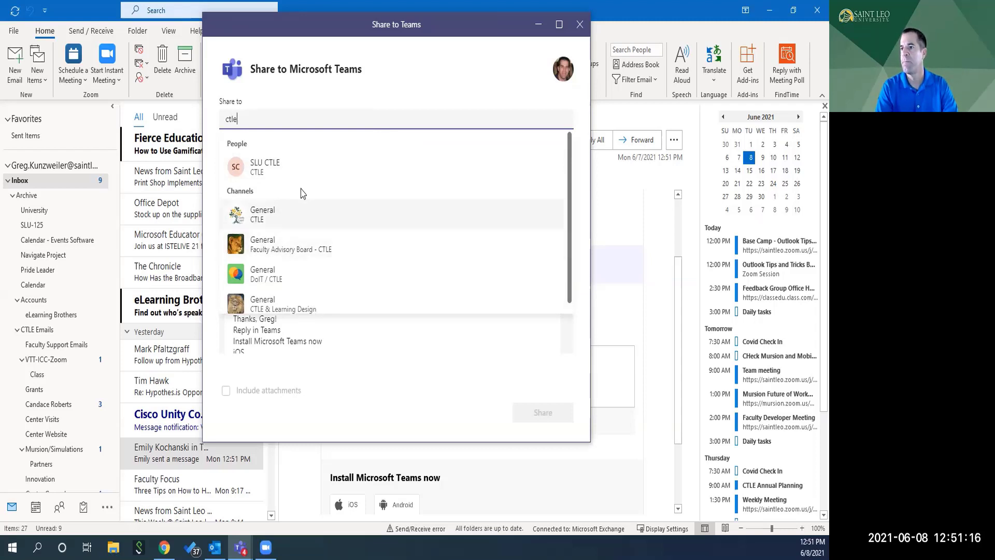
click(264, 214)
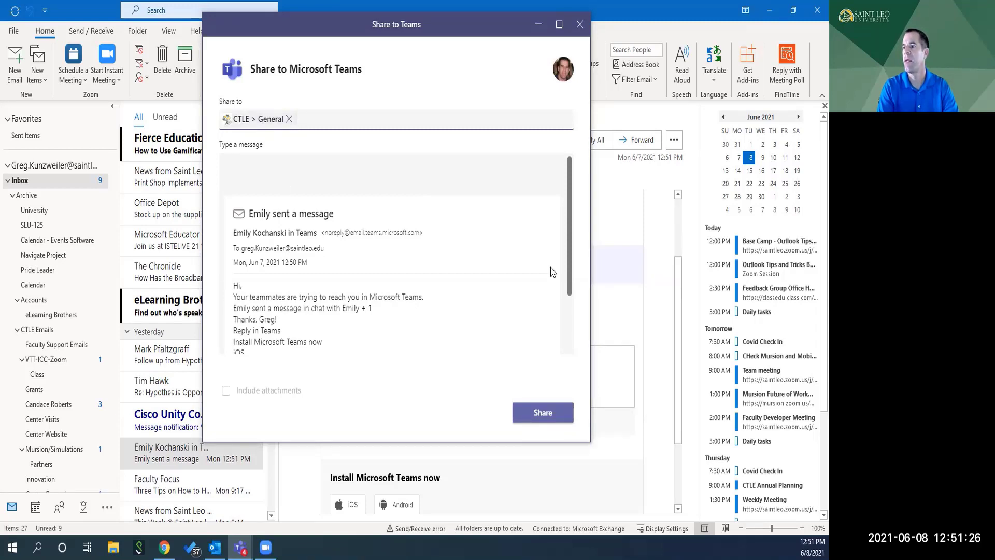
click(581, 24)
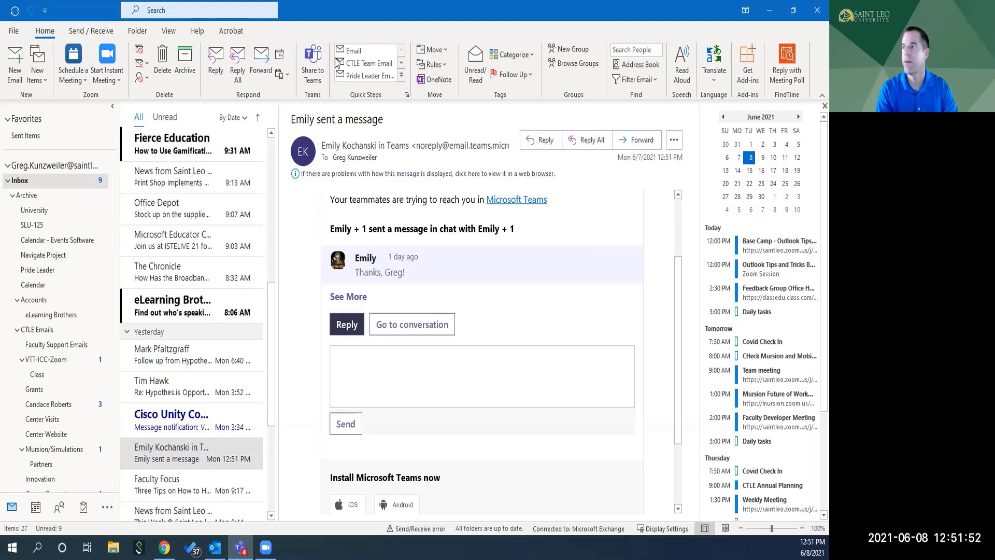
Step: Search the Outlook add-ins for "zoom", view the details of Zoom for Outlook, and close the add-in store
click(747, 67)
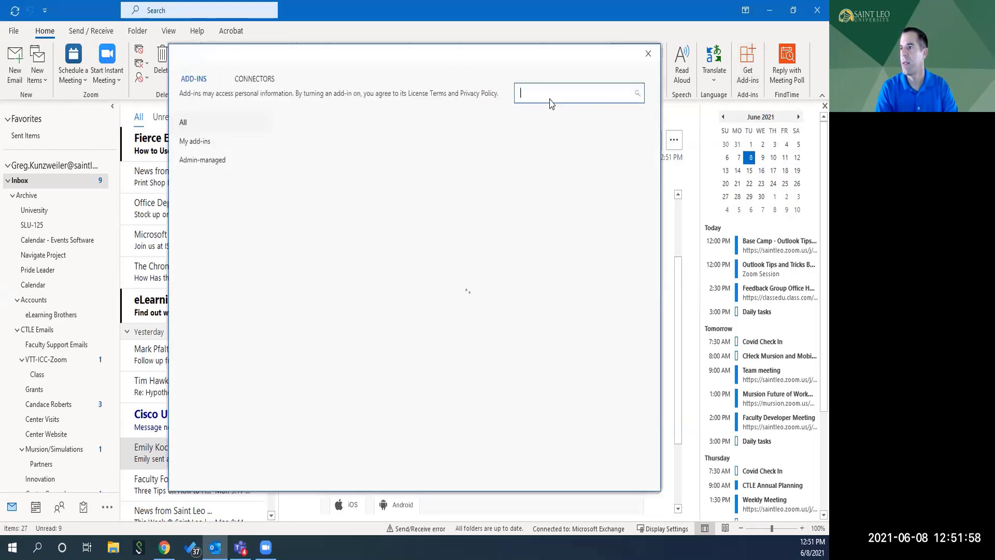
text(zoom)
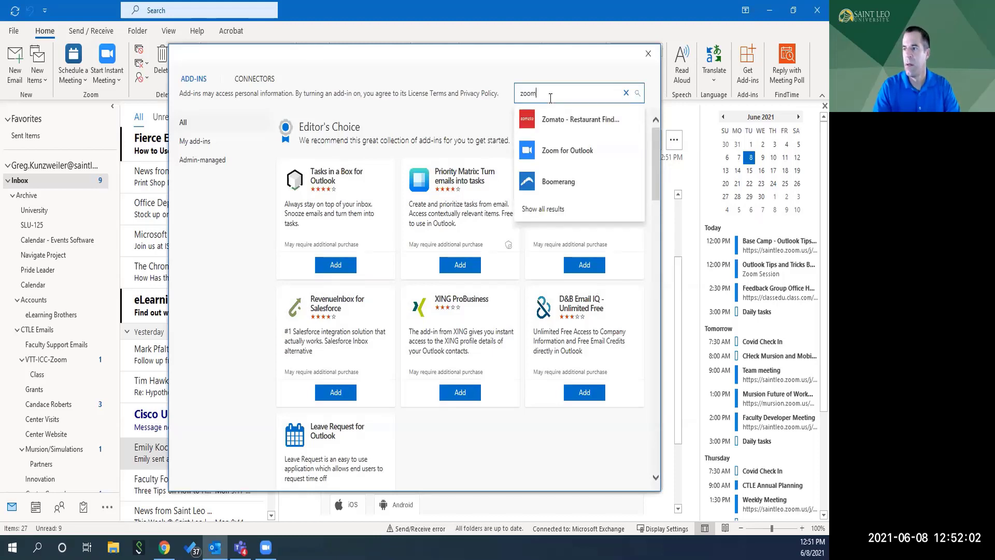
click(566, 151)
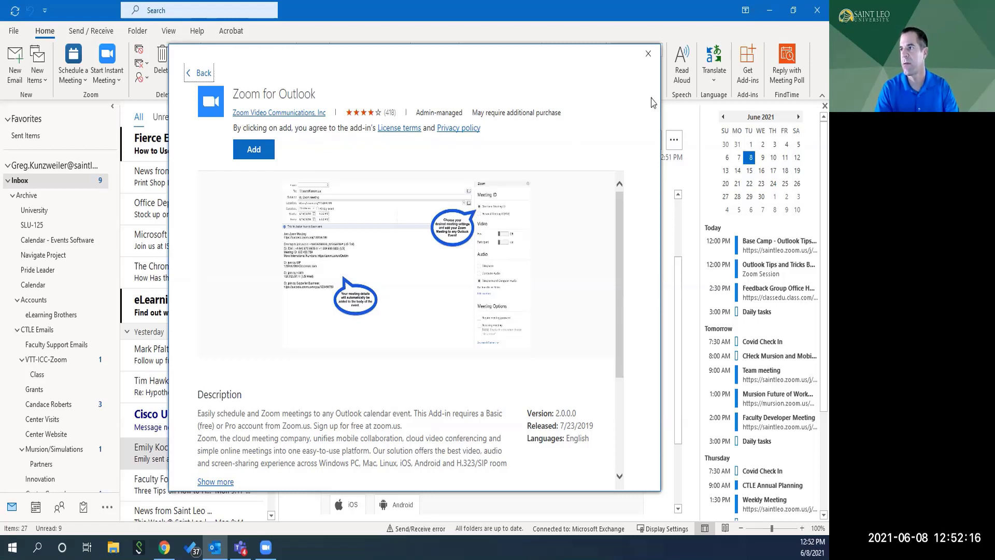
click(655, 56)
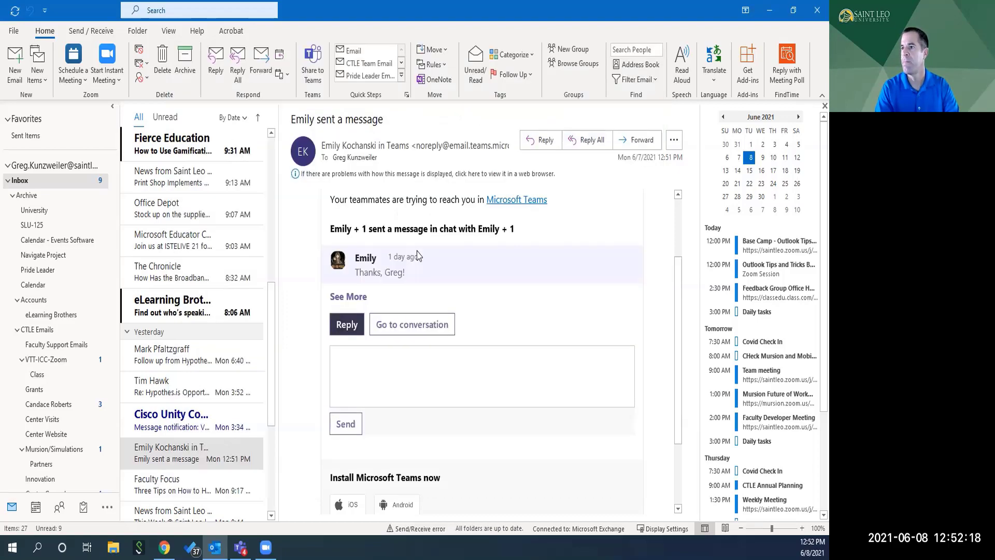